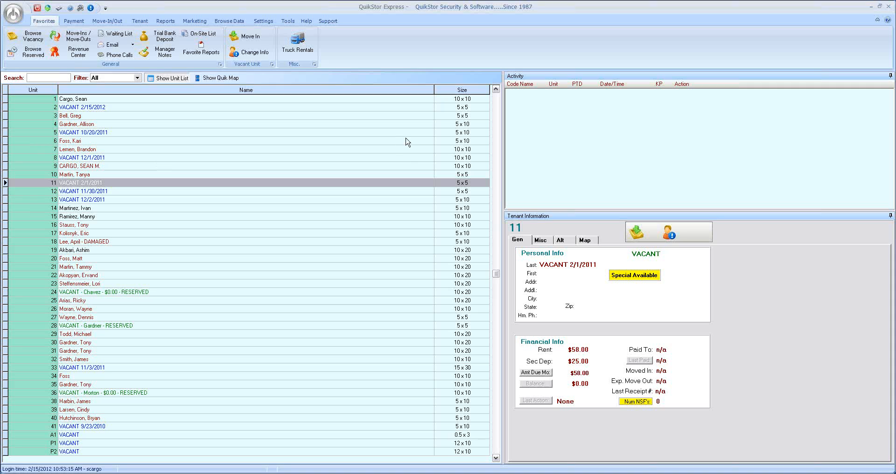
- View the tenant information for units 3 and 9 in the unit list
{"action": "left_click_drag", "start_coordinate": [496, 276], "coordinate": [495, 252]}
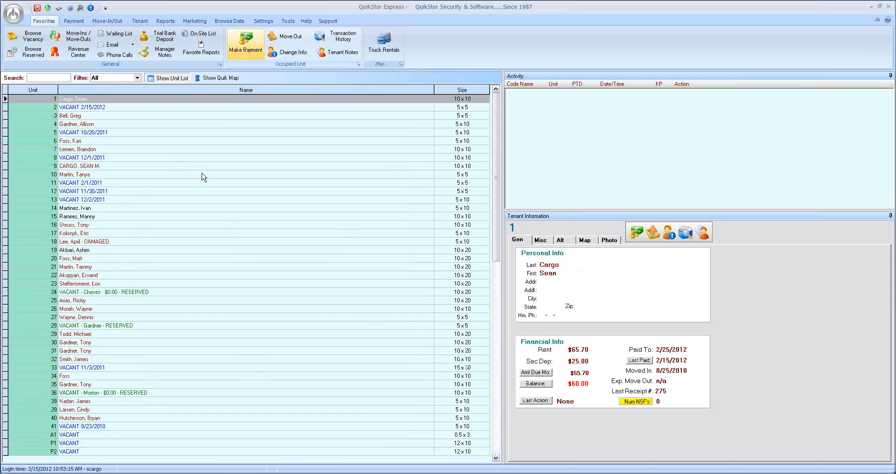
{"action": "left_click", "coordinate": [106, 117]}
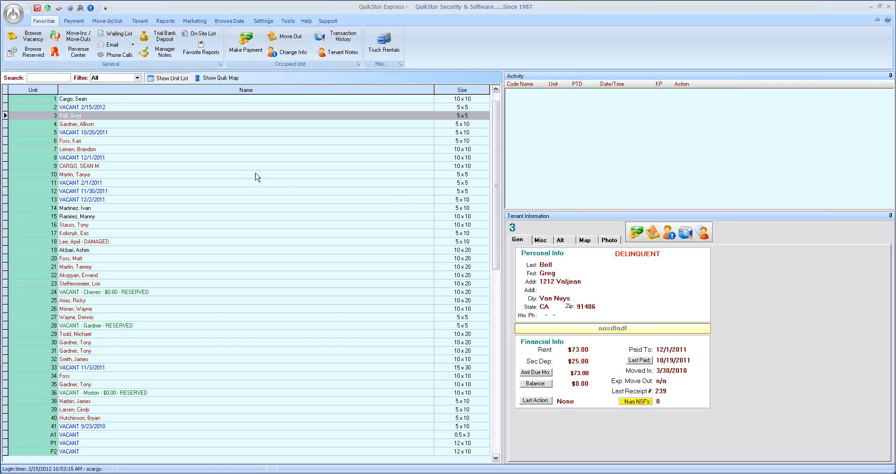
{"action": "left_click", "coordinate": [239, 167]}
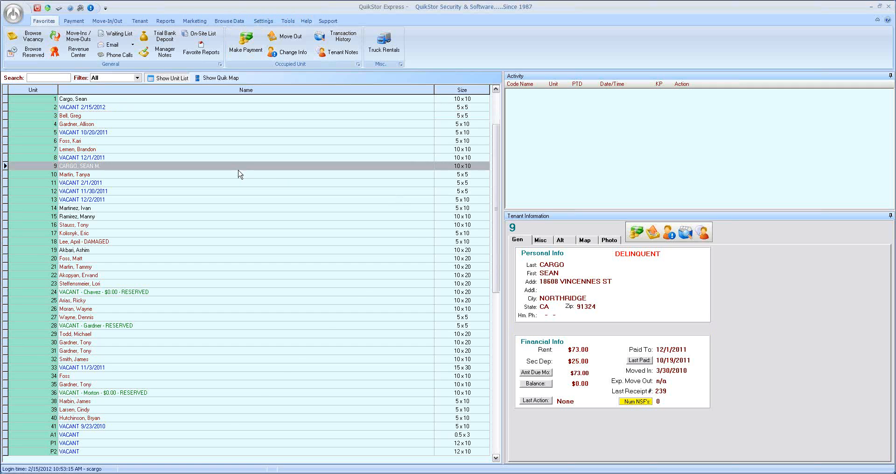
- Open the Word Processing window and move it slightly higher over the unit list
{"action": "left_click", "coordinate": [288, 22]}
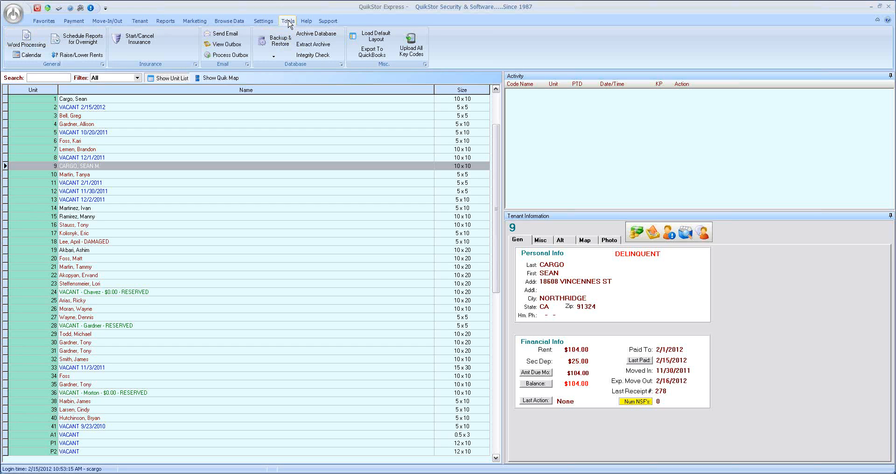
{"action": "left_click", "coordinate": [27, 40]}
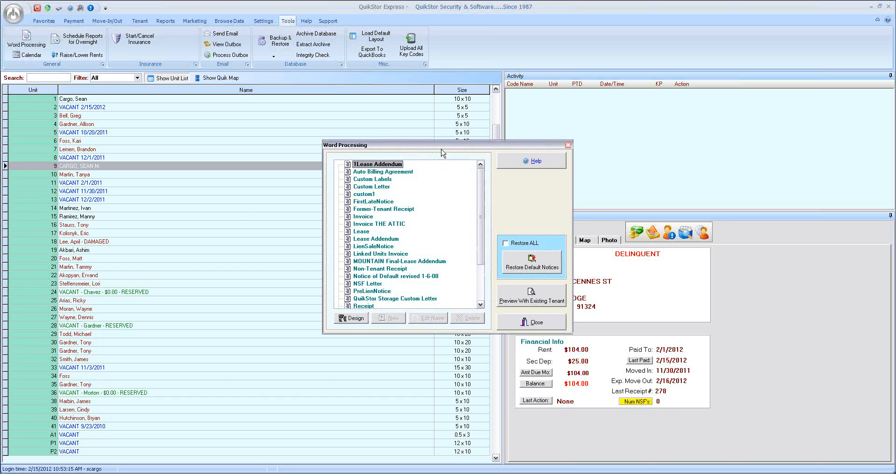
{"action": "left_click_drag", "start_coordinate": [442, 149], "coordinate": [429, 121]}
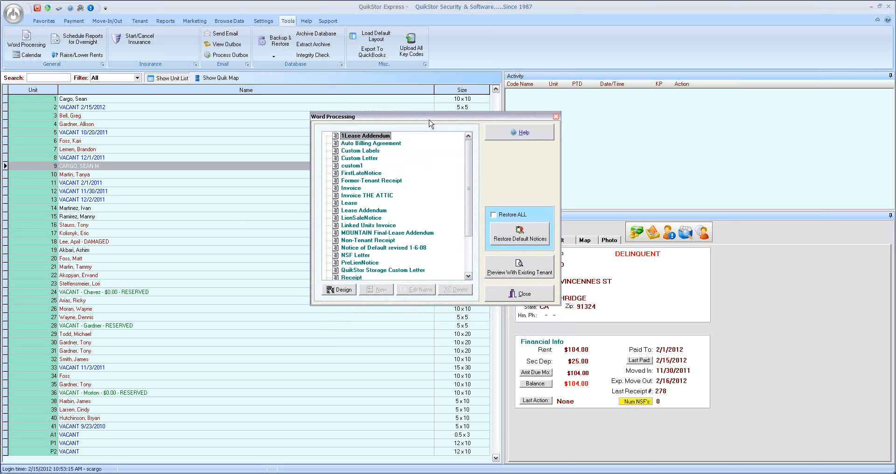
- Find the Receipt template among the word processing documents and open it for design
{"action": "left_click_drag", "start_coordinate": [468, 160], "coordinate": [463, 208]}
{"action": "scroll", "coordinate": [446, 165], "scroll_direction": "up", "scroll_amount": 3}
{"action": "scroll", "coordinate": [468, 173], "scroll_direction": "down", "scroll_amount": 3}
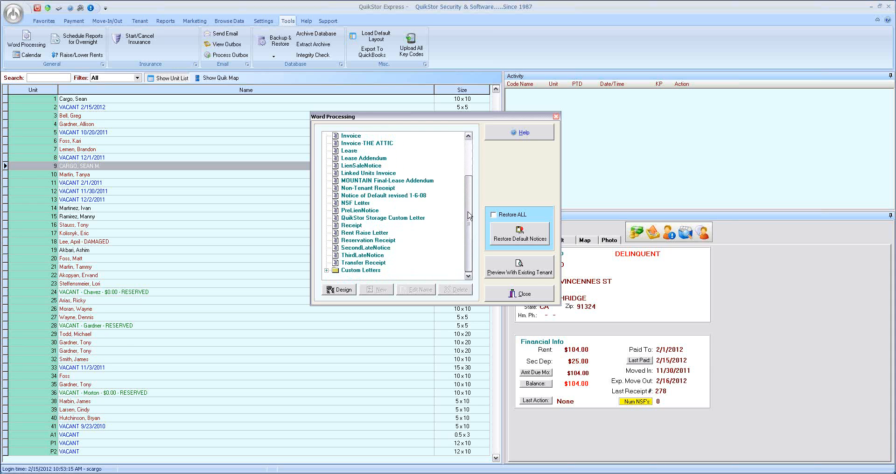
{"action": "scroll", "coordinate": [468, 175], "scroll_direction": "up", "scroll_amount": 3}
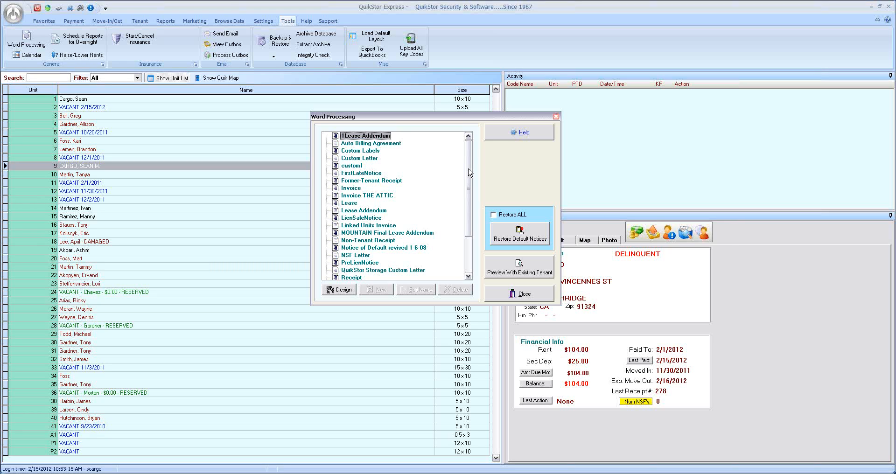
{"action": "scroll", "coordinate": [468, 172], "scroll_direction": "down", "scroll_amount": 2}
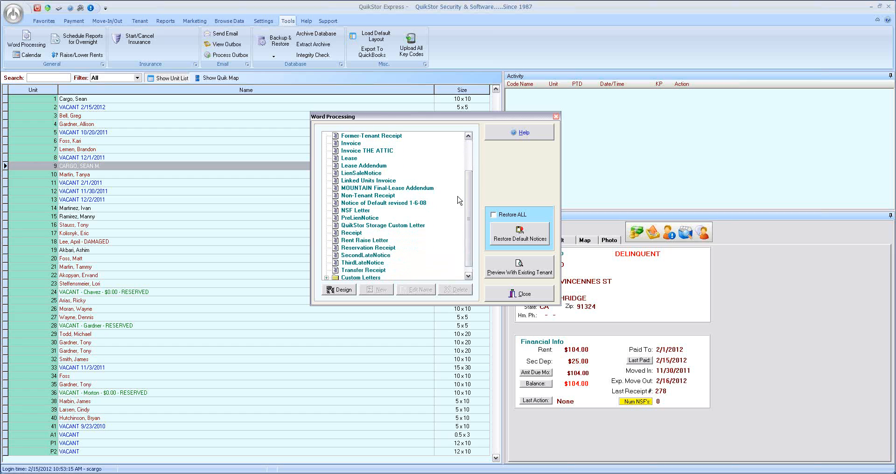
{"action": "left_click", "coordinate": [347, 234]}
{"action": "left_click", "coordinate": [342, 289]}
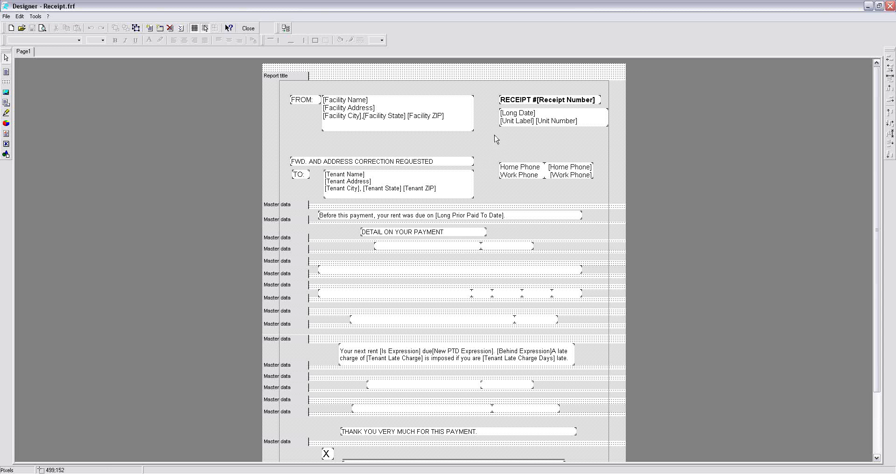
- Increase the facility name and address box's height to about 88 pixels and shift it slightly left to about X 124
{"action": "left_click", "coordinate": [496, 140]}
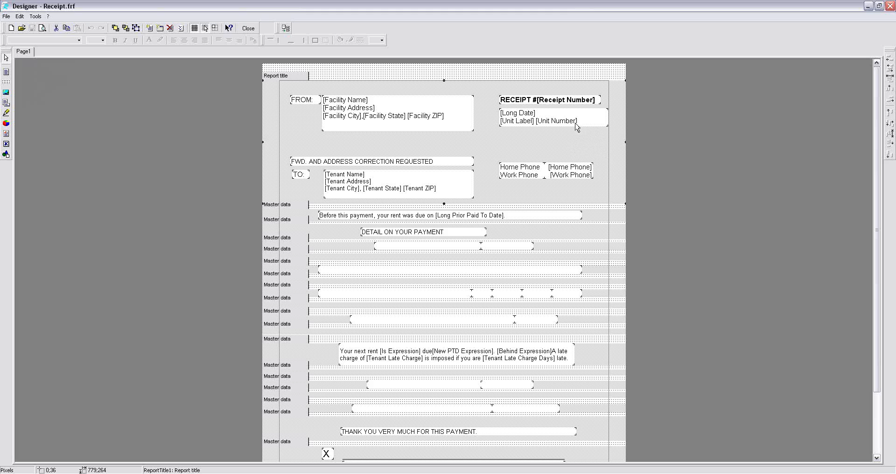
{"action": "left_click", "coordinate": [465, 112]}
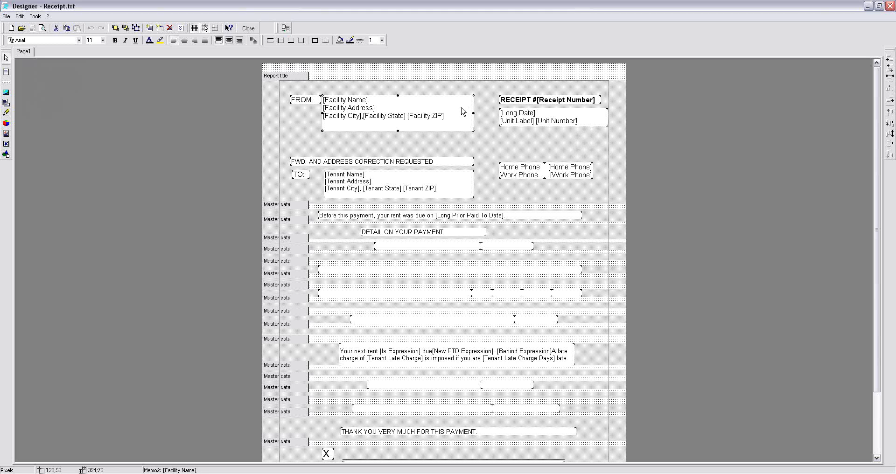
{"action": "left_click", "coordinate": [456, 183]}
{"action": "left_click", "coordinate": [457, 129]}
{"action": "left_click", "coordinate": [455, 178]}
{"action": "left_click", "coordinate": [472, 129]}
{"action": "mouse_move", "coordinate": [474, 131]}
{"action": "left_mouse_down"}
{"action": "mouse_move", "coordinate": [492, 155]}
{"action": "mouse_move", "coordinate": [457, 129]}
{"action": "mouse_move", "coordinate": [475, 138]}
{"action": "left_mouse_up"}
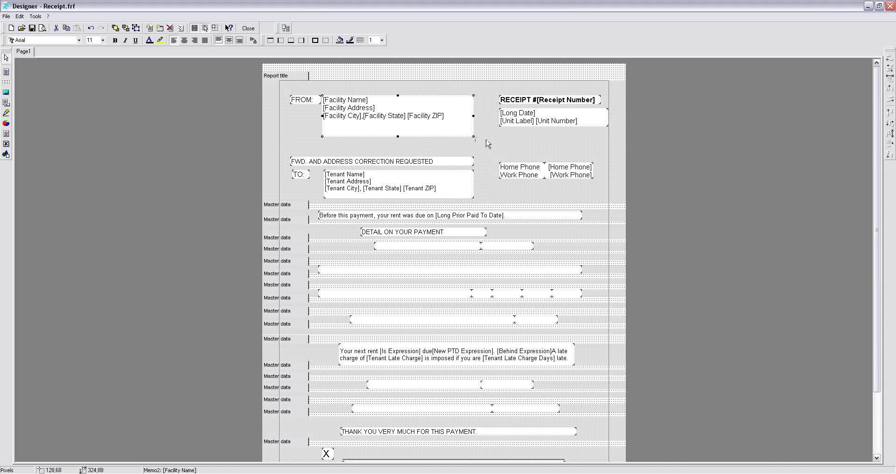
{"action": "left_click", "coordinate": [461, 184]}
{"action": "mouse_move", "coordinate": [395, 129]}
{"action": "left_mouse_down"}
{"action": "mouse_move", "coordinate": [426, 140]}
{"action": "mouse_move", "coordinate": [390, 136]}
{"action": "mouse_move", "coordinate": [400, 126]}
{"action": "mouse_move", "coordinate": [393, 128]}
{"action": "left_mouse_up"}
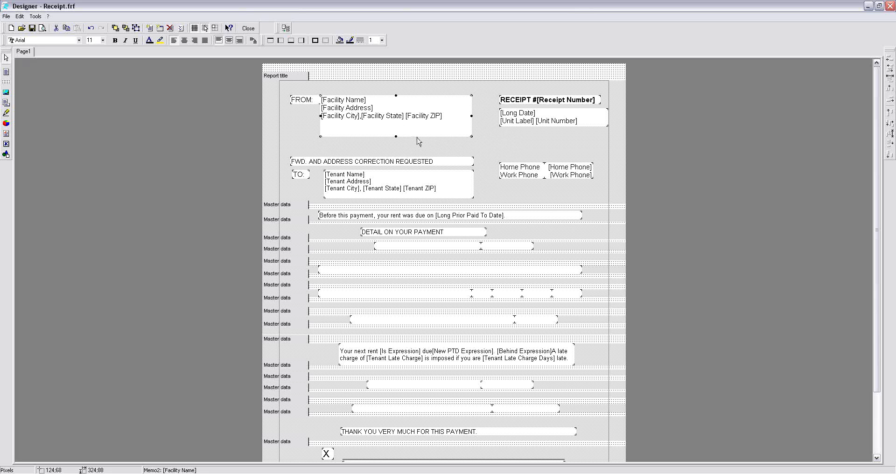
{"action": "left_click", "coordinate": [480, 142]}
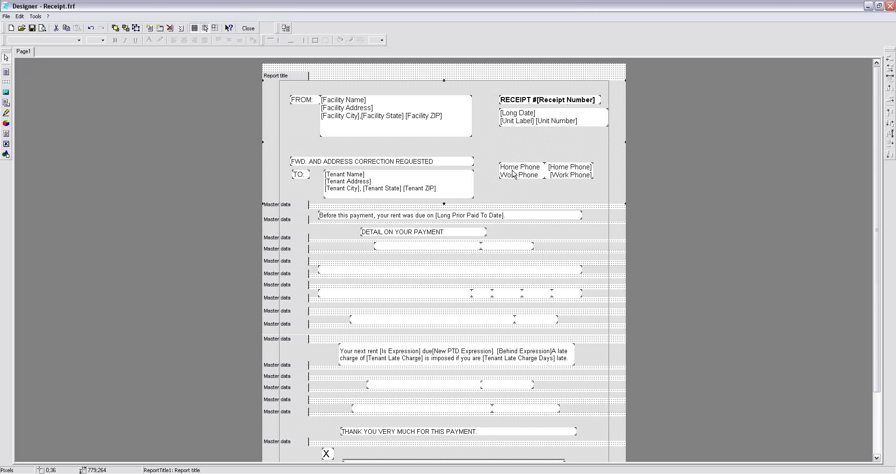
- Move the phone, date and unit, and receipt number boxes down beside the tenant address, stacked at about X 468, to clear space for a logo
{"action": "left_click_drag", "start_coordinate": [512, 174], "coordinate": [494, 193]}
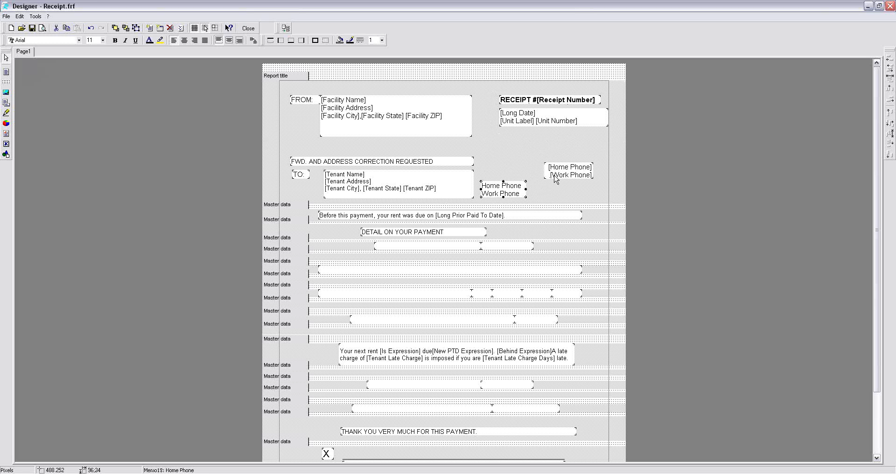
{"action": "left_click_drag", "start_coordinate": [562, 171], "coordinate": [544, 191]}
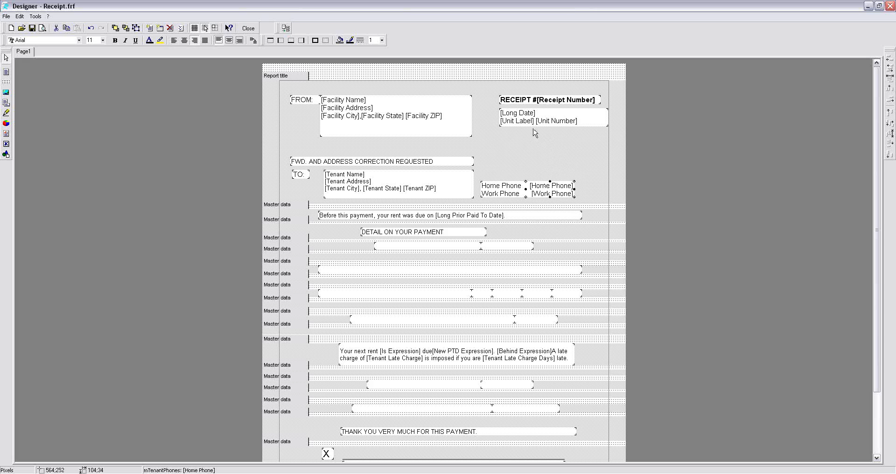
{"action": "left_click_drag", "start_coordinate": [524, 120], "coordinate": [506, 167]}
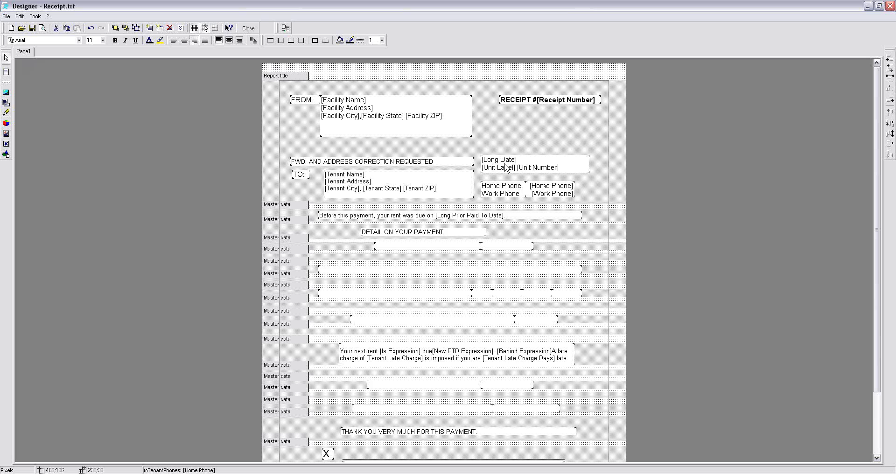
{"action": "left_click_drag", "start_coordinate": [544, 103], "coordinate": [519, 153]}
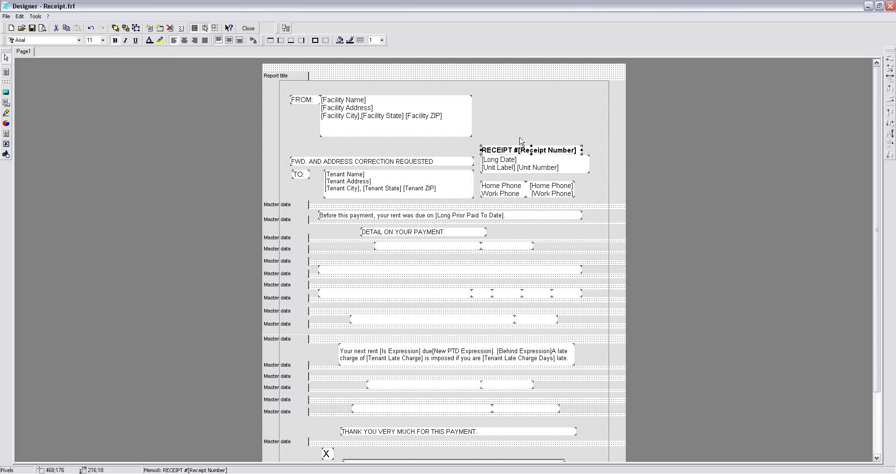
{"action": "left_click", "coordinate": [520, 138]}
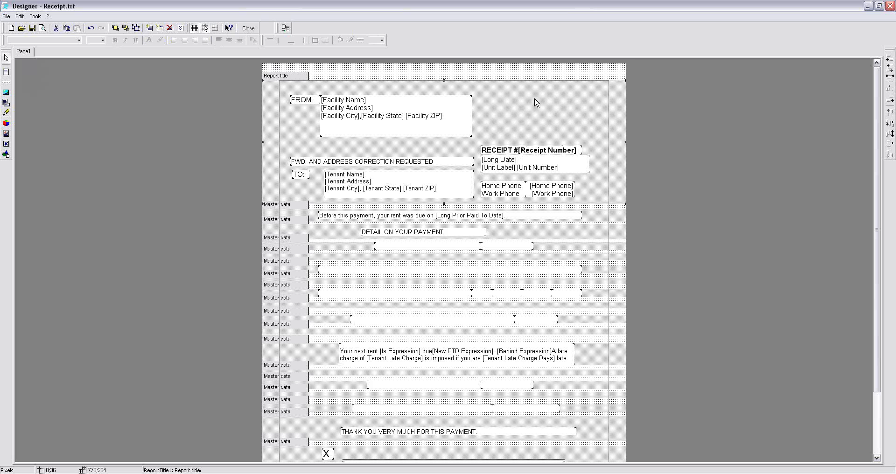
- Insert a picture box about 224 by 108 pixels above the receipt number and load the "QuikStor logo" image into it
{"action": "left_click", "coordinate": [6, 95]}
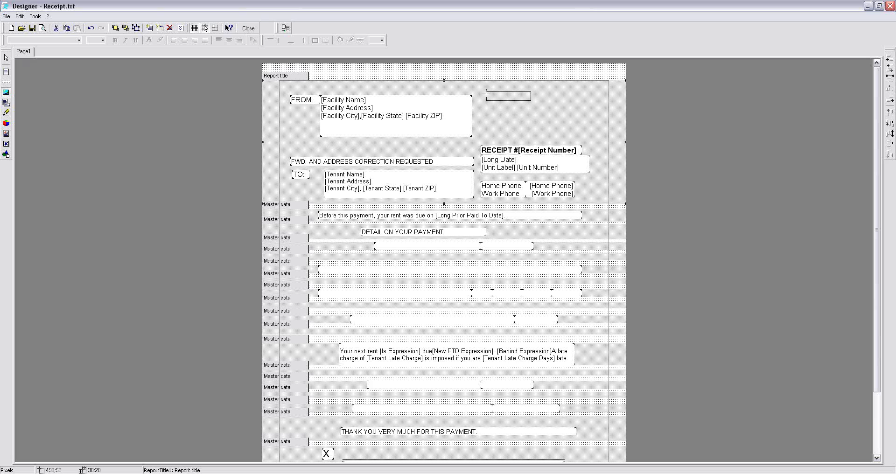
{"action": "left_click_drag", "start_coordinate": [486, 92], "coordinate": [591, 143]}
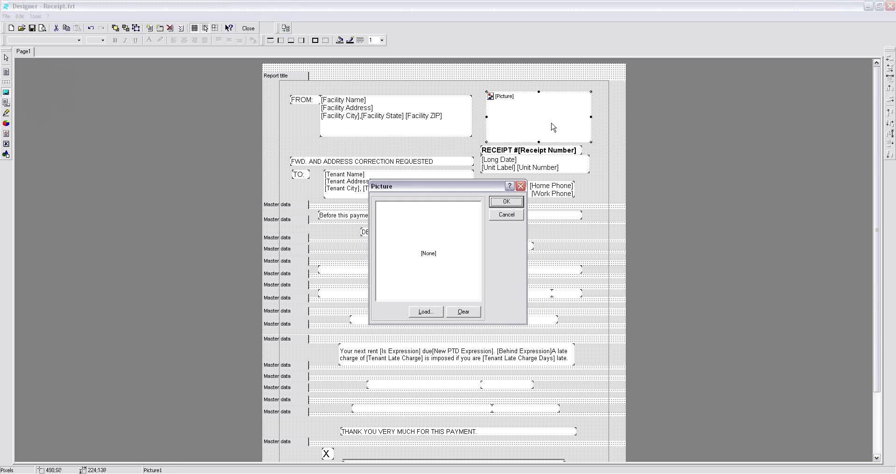
{"action": "left_click", "coordinate": [426, 310]}
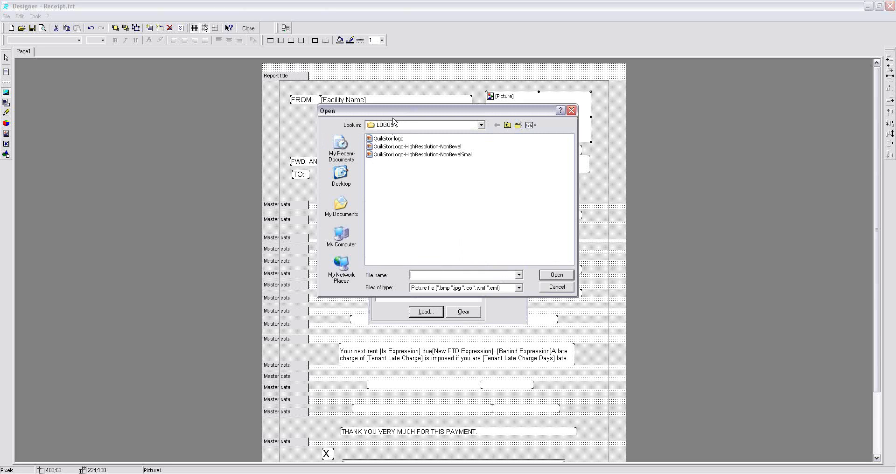
{"action": "left_click", "coordinate": [378, 139]}
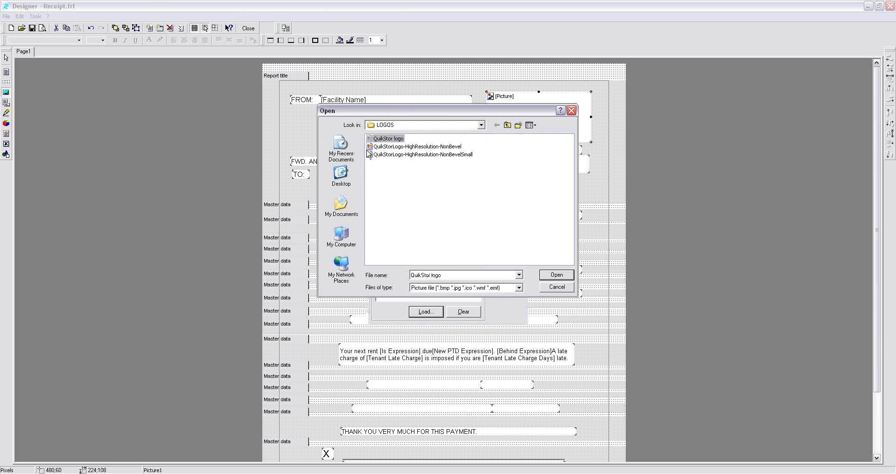
{"action": "left_click", "coordinate": [556, 275]}
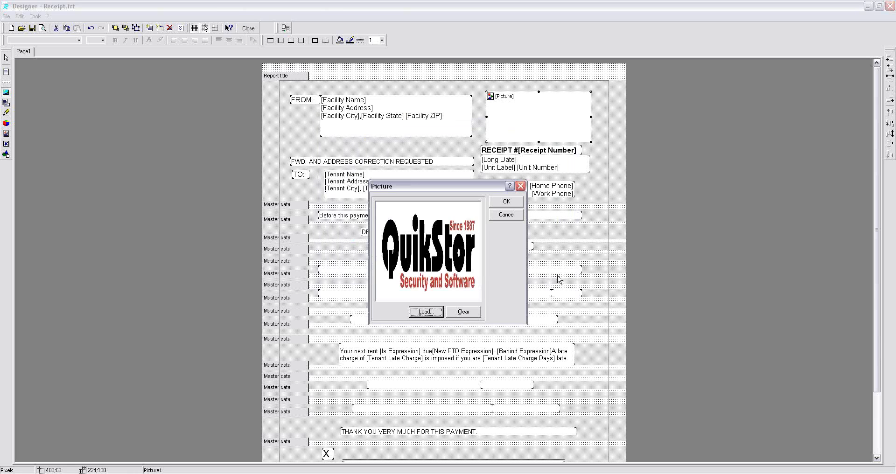
{"action": "left_click", "coordinate": [496, 203]}
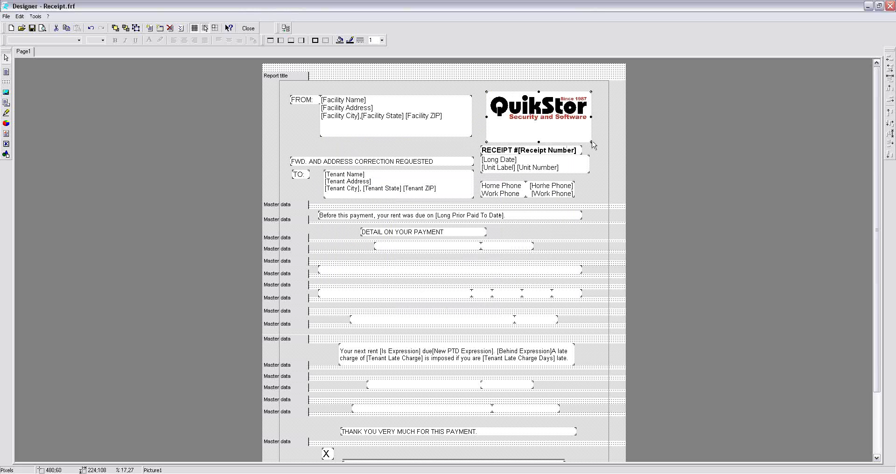
{"action": "left_click", "coordinate": [604, 159]}
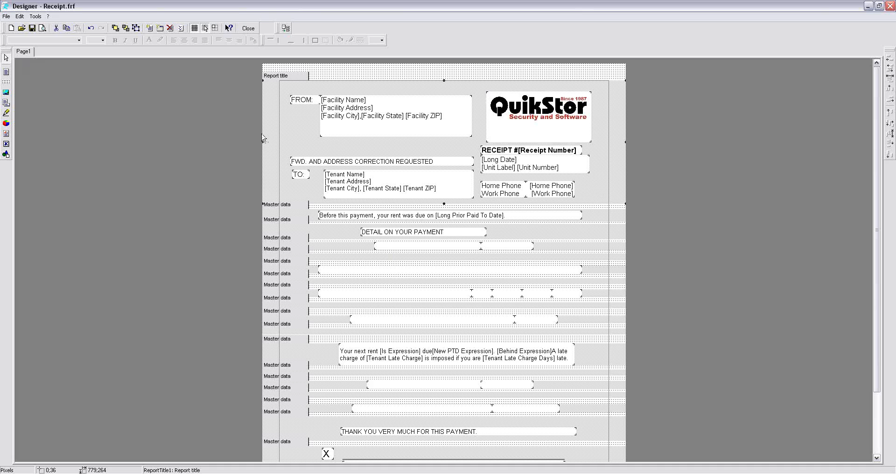
- Preview the receipt layout and save the template, leaving the designer
{"action": "left_click", "coordinate": [42, 28]}
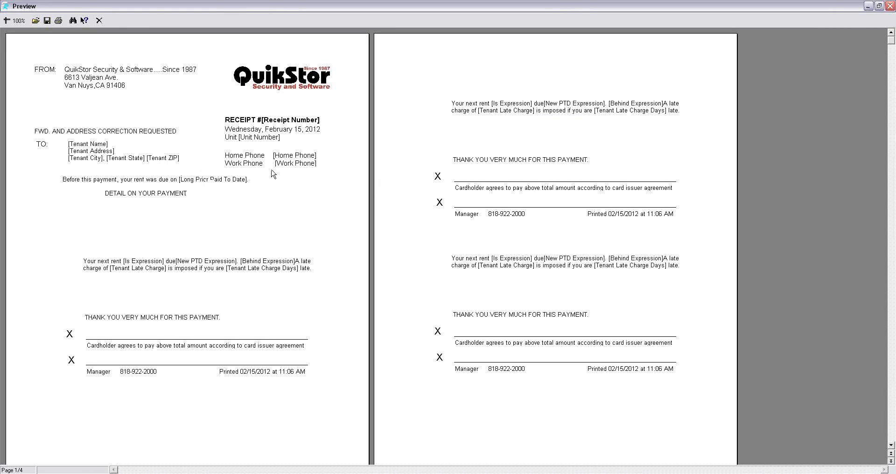
{"action": "left_click", "coordinate": [99, 21]}
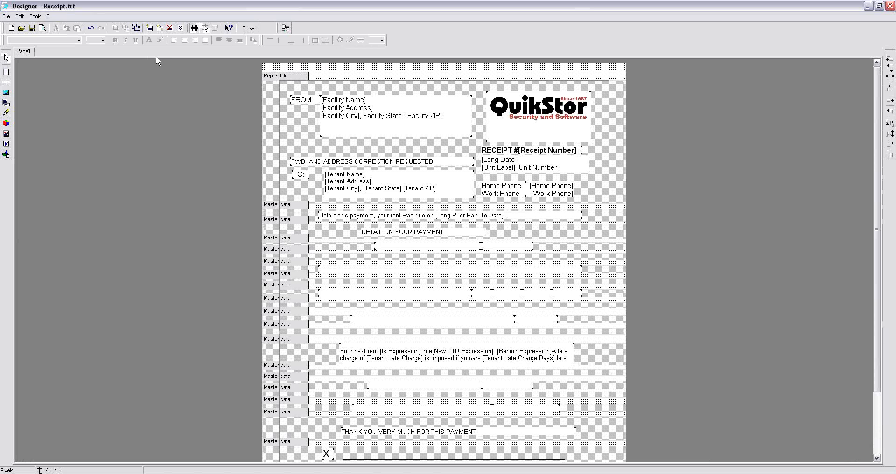
{"action": "left_click", "coordinate": [32, 29]}
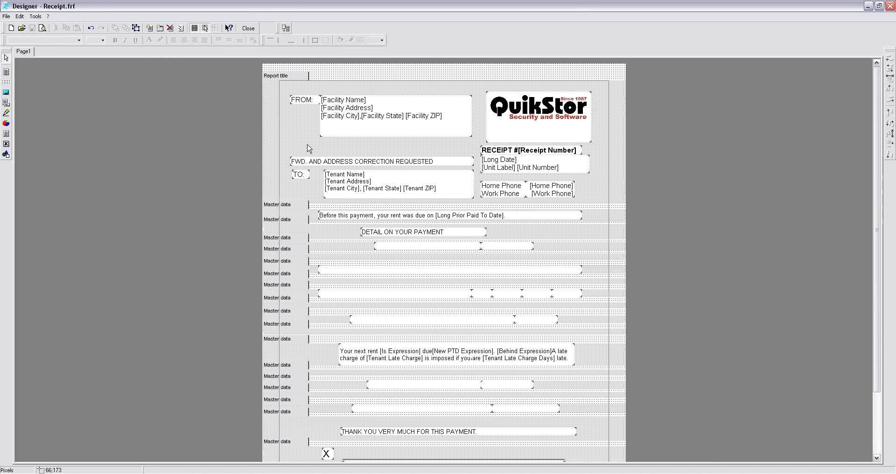
{"action": "left_click", "coordinate": [249, 28]}
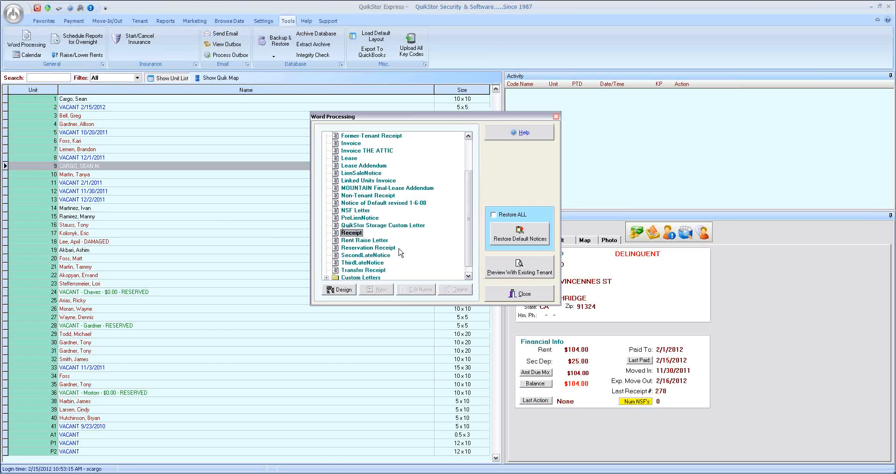
- Preview the Receipt template with an existing tenant's data and close the preview
{"action": "left_click", "coordinate": [523, 269]}
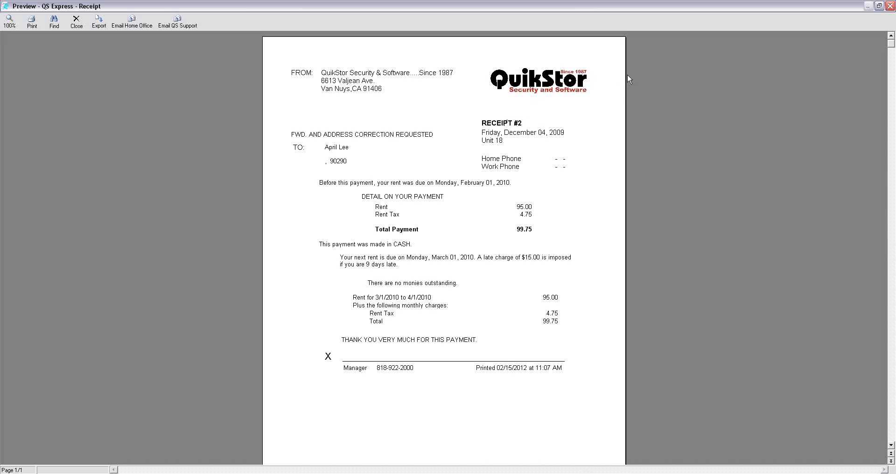
{"action": "left_click", "coordinate": [77, 21]}
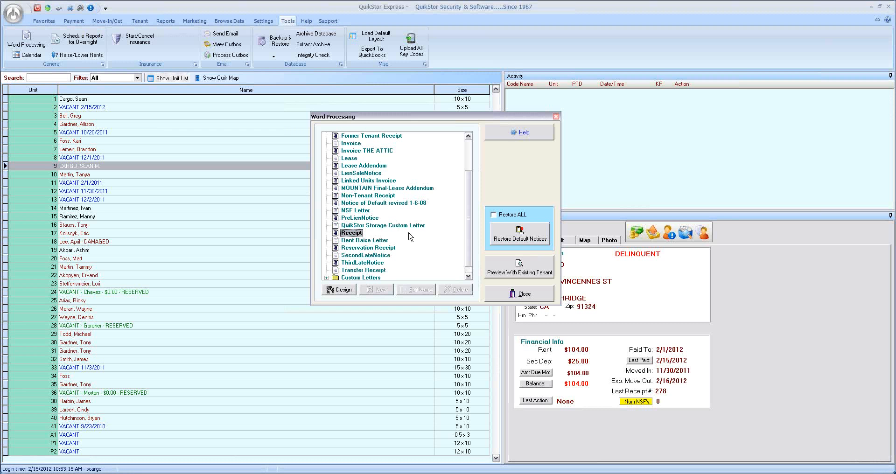
{"action": "scroll", "coordinate": [469, 226], "scroll_direction": "down", "scroll_amount": 1}
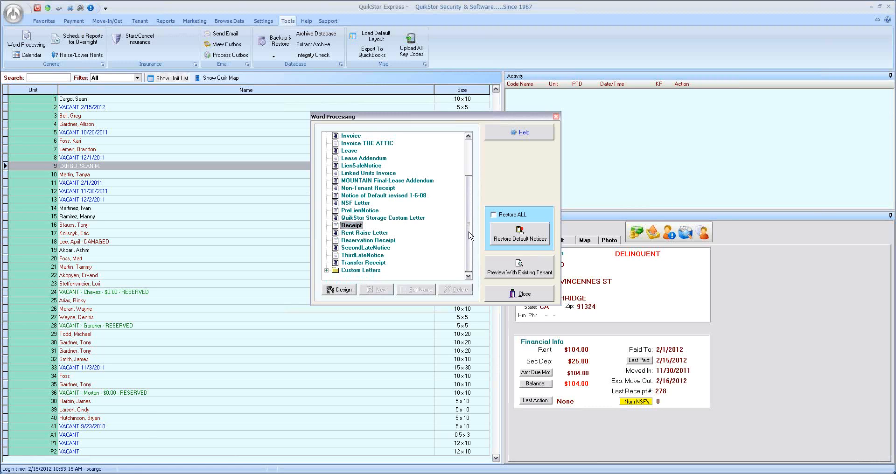
{"action": "left_click_drag", "start_coordinate": [469, 216], "coordinate": [470, 178]}
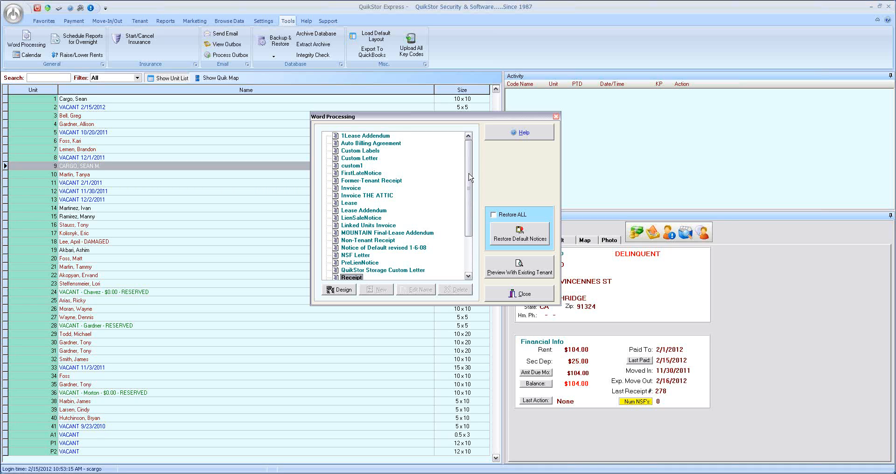
- Open the Resurface letter from the Custom Letters group for designing
{"action": "scroll", "coordinate": [466, 182], "scroll_direction": "down", "scroll_amount": 3}
{"action": "left_click", "coordinate": [327, 270]}
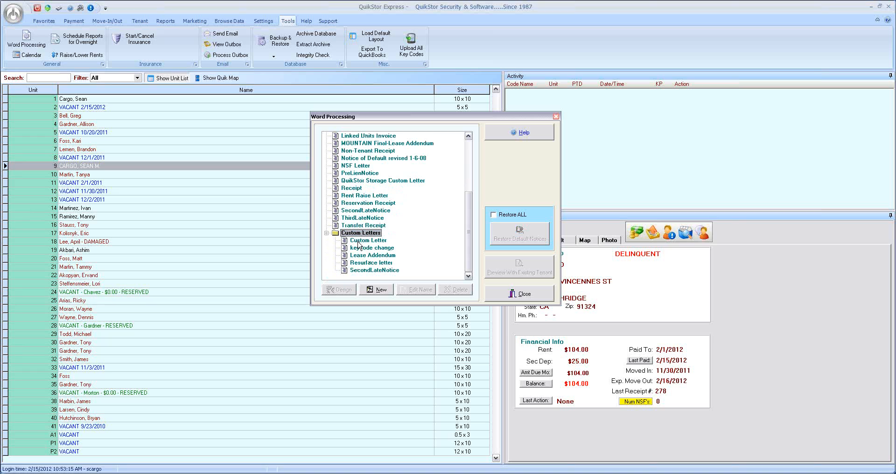
{"action": "left_click", "coordinate": [361, 263]}
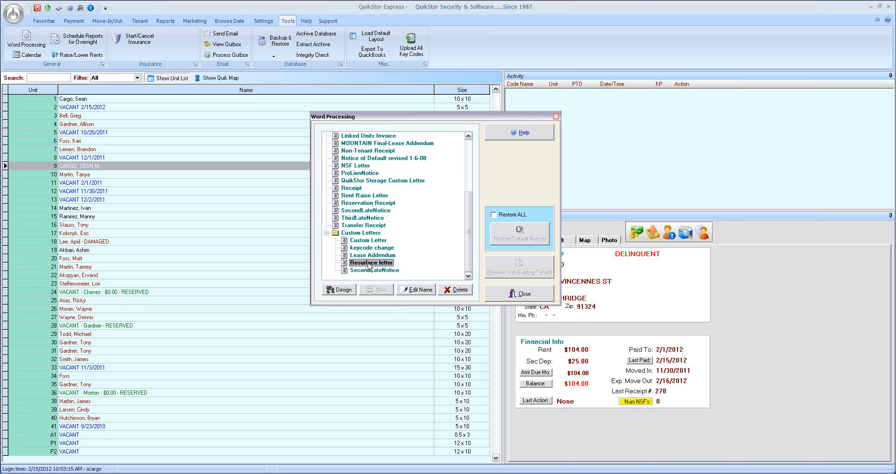
{"action": "left_click", "coordinate": [343, 290]}
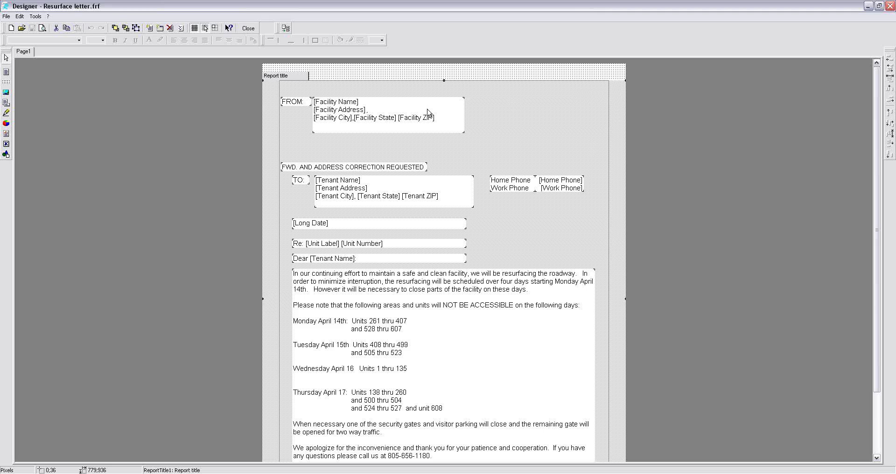
- Try adding the free text "l;kjl;askjflkjlsdjf" two lines below the facility address and delete that text again
{"action": "left_click", "coordinate": [351, 107]}
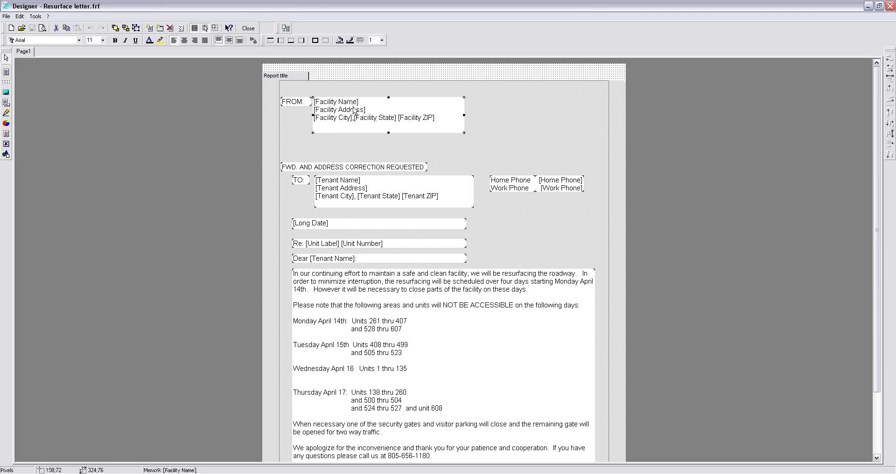
{"action": "double_click", "coordinate": [410, 108]}
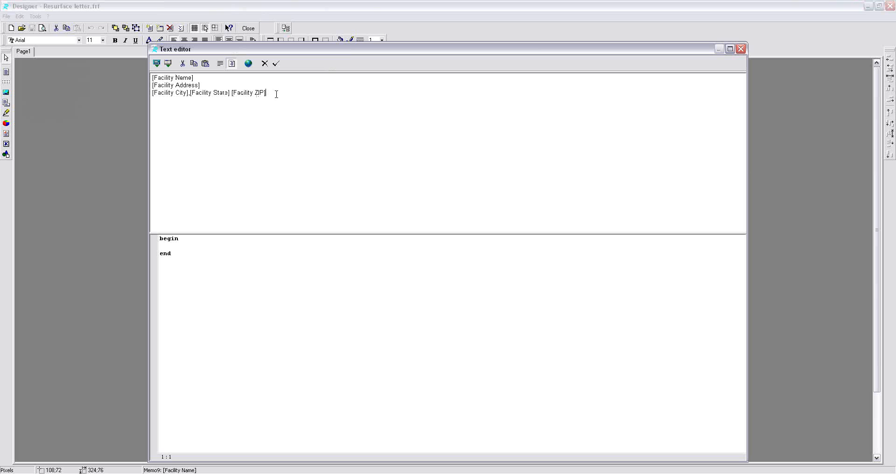
{"action": "key", "text": "Return"}
{"action": "key", "text": "Return"}
{"action": "type", "text": "l;kjl;askjflkjlsdjf"}
{"action": "left_click_drag", "start_coordinate": [217, 108], "coordinate": [147, 110]}
{"action": "key", "text": "Delete"}
{"action": "left_click_drag", "start_coordinate": [189, 50], "coordinate": [181, 50]}
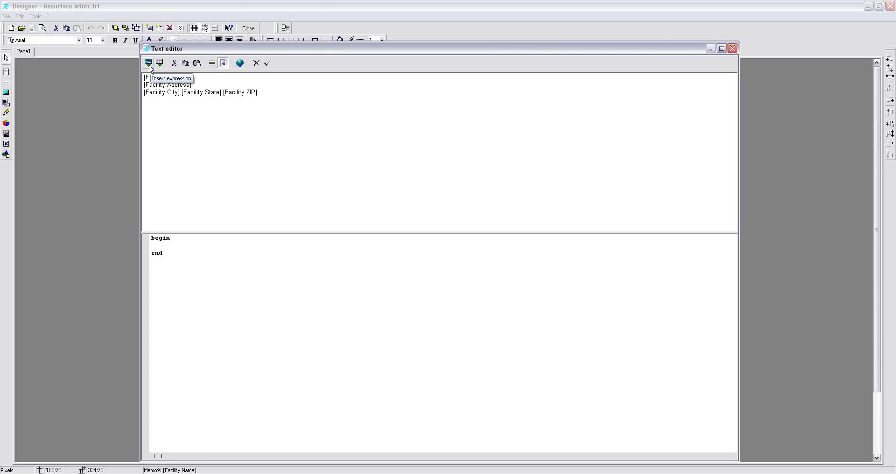
- Start an expression below the facility address and look through the user variables available for it
{"action": "left_click", "coordinate": [148, 63]}
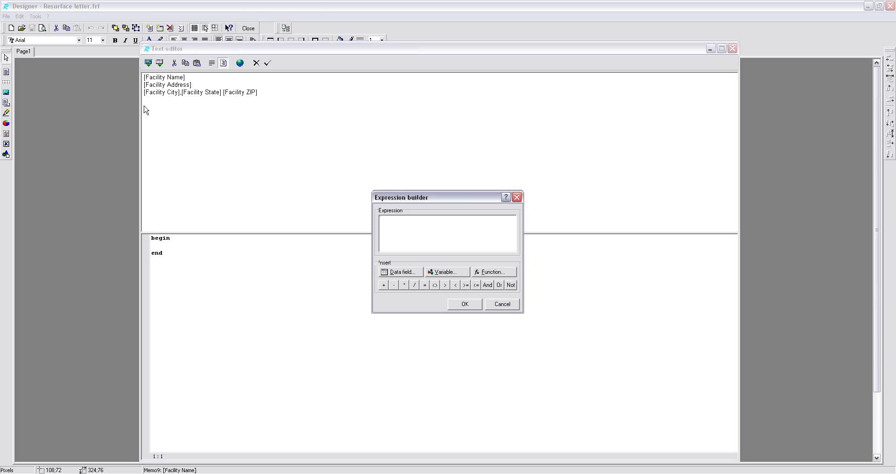
{"action": "left_click_drag", "start_coordinate": [422, 198], "coordinate": [422, 137]}
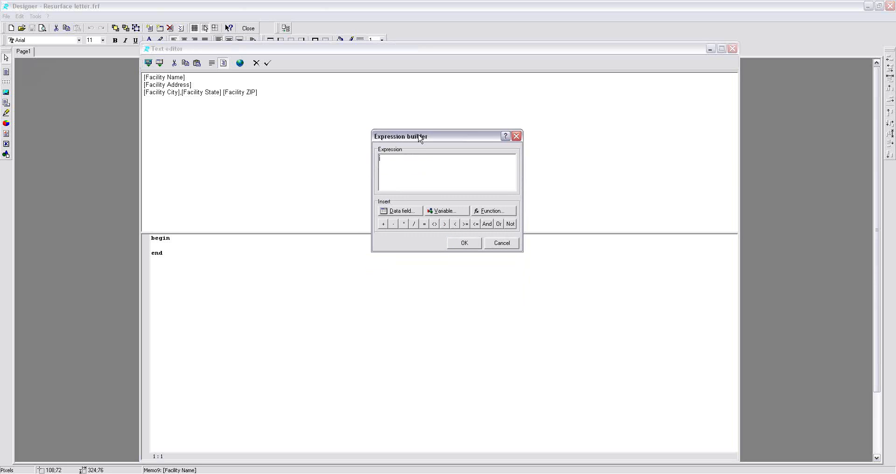
{"action": "left_click", "coordinate": [444, 214]}
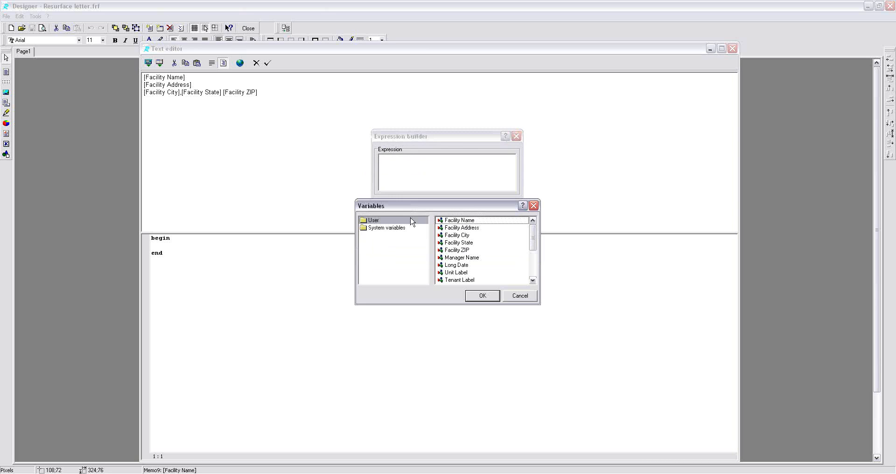
{"action": "mouse_move", "coordinate": [532, 236]}
{"action": "left_mouse_down"}
{"action": "mouse_move", "coordinate": [533, 269]}
{"action": "mouse_move", "coordinate": [534, 231]}
{"action": "left_mouse_up"}
{"action": "left_click_drag", "start_coordinate": [534, 233], "coordinate": [534, 266]}
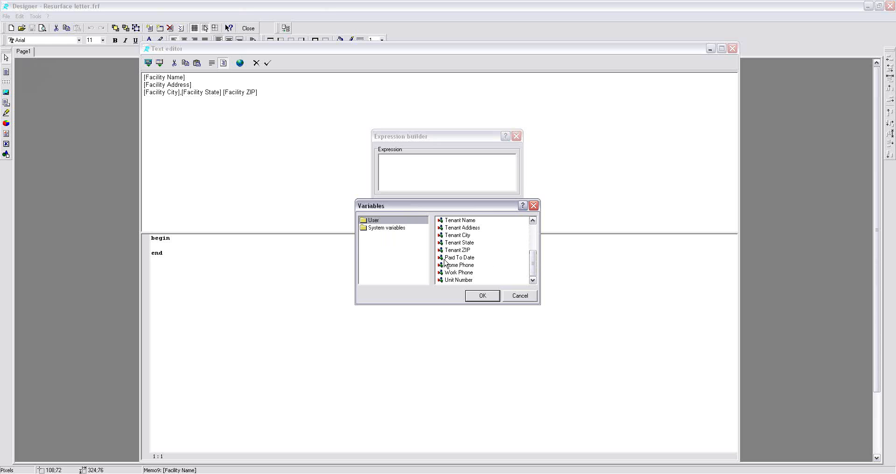
{"action": "left_click_drag", "start_coordinate": [534, 259], "coordinate": [536, 233]}
{"action": "left_click", "coordinate": [459, 259]}
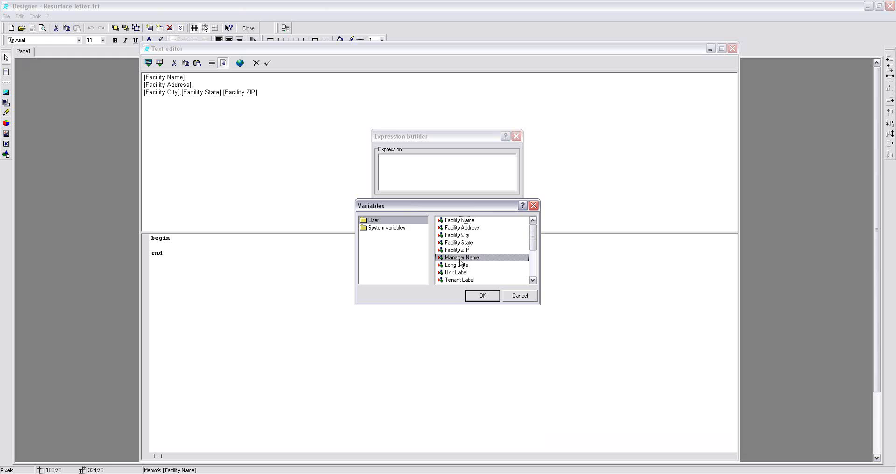
{"action": "left_click_drag", "start_coordinate": [534, 238], "coordinate": [534, 252]}
{"action": "left_click", "coordinate": [464, 228]}
{"action": "left_click", "coordinate": [456, 236]}
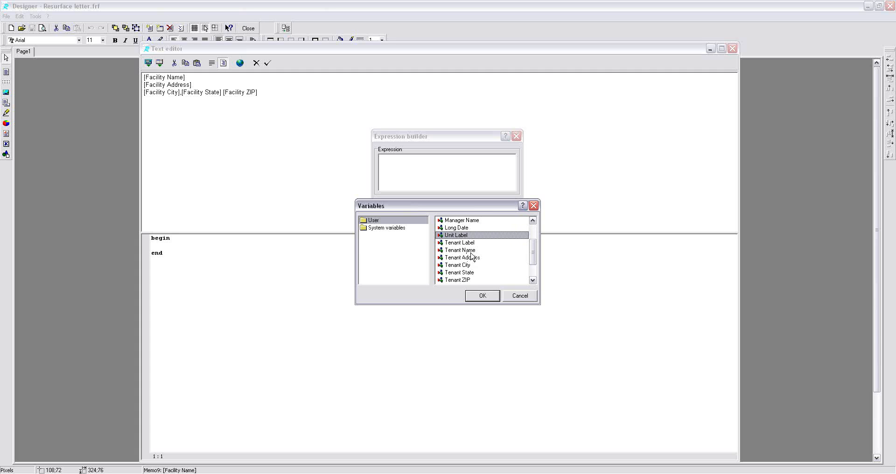
{"action": "left_click_drag", "start_coordinate": [533, 248], "coordinate": [533, 260]}
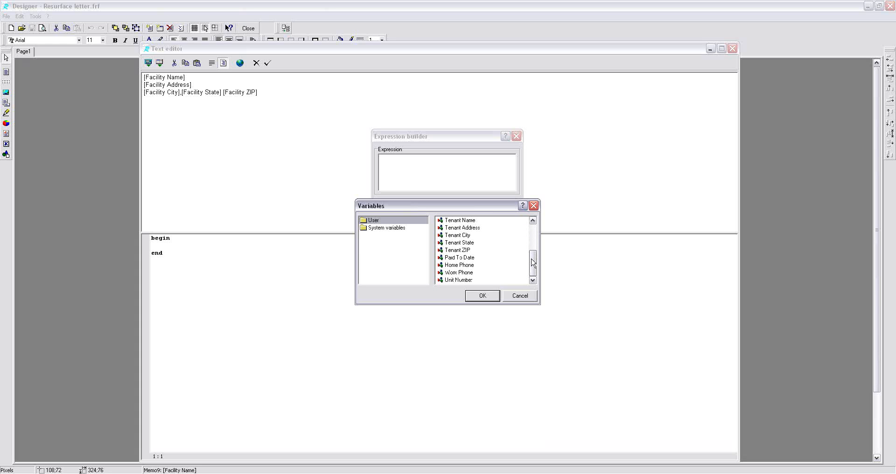
- Insert the Tenant State variable two lines below the facility city, state and ZIP line and accept the text
{"action": "left_click", "coordinate": [455, 243]}
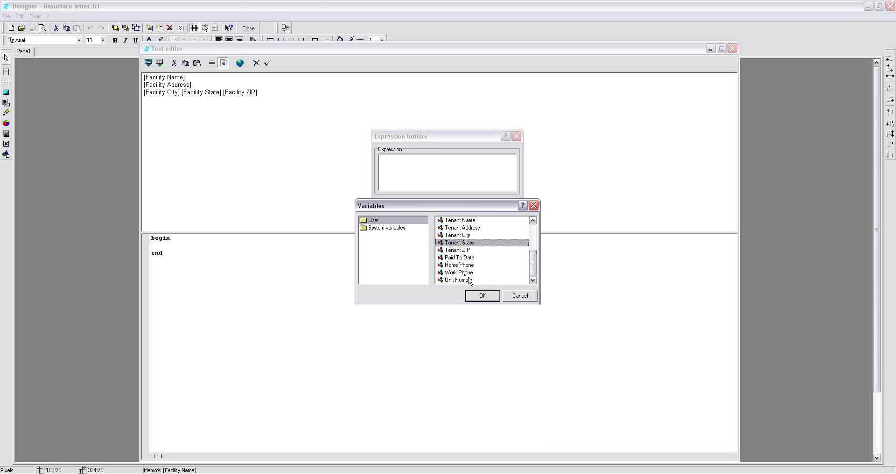
{"action": "left_click", "coordinate": [482, 296]}
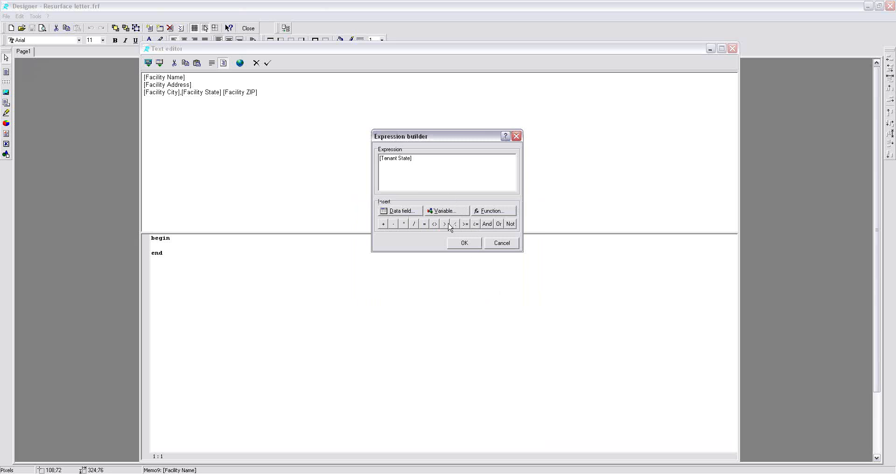
{"action": "left_click", "coordinate": [464, 243]}
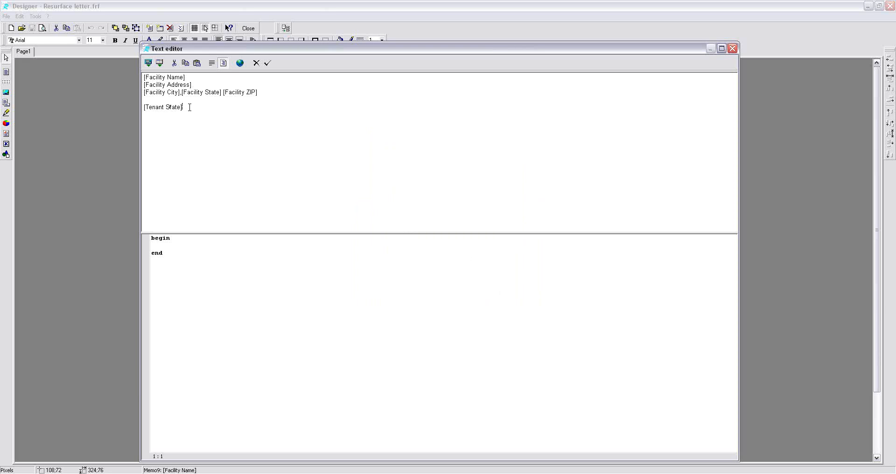
{"action": "left_click", "coordinate": [269, 67]}
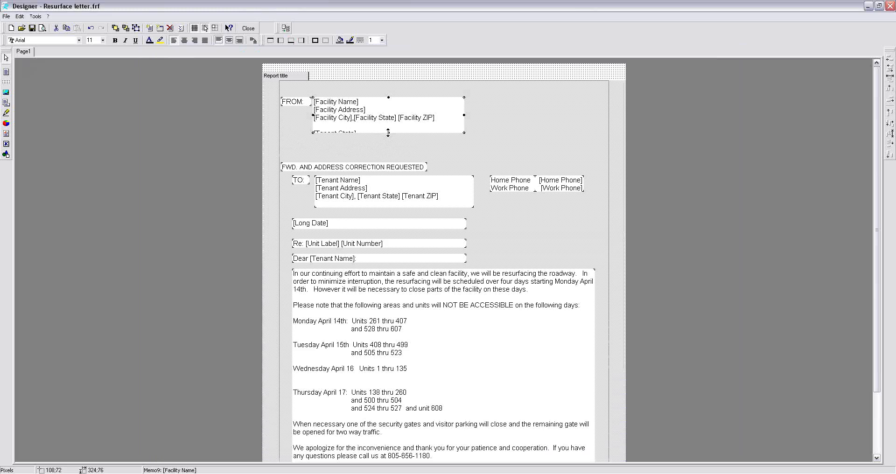
- Enlarge the facility address box to 96 pixels high, then preview the letter and close the preview
{"action": "left_click_drag", "start_coordinate": [389, 133], "coordinate": [388, 142]}
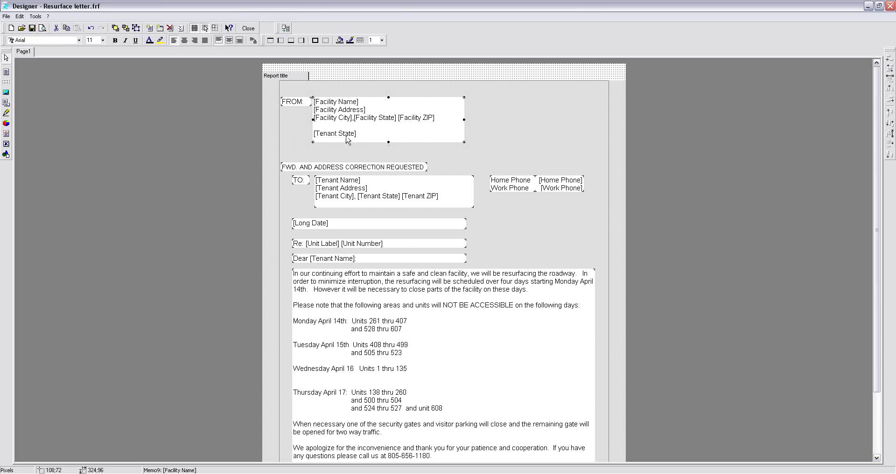
{"action": "left_click", "coordinate": [42, 28]}
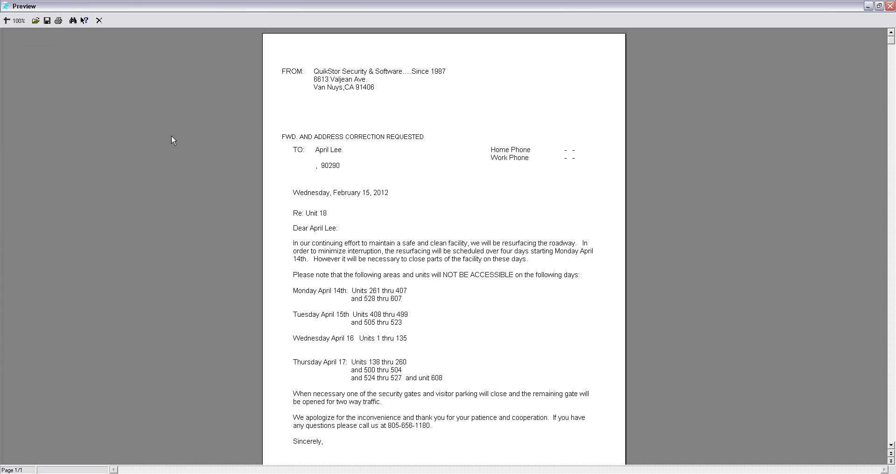
{"action": "left_click", "coordinate": [99, 20]}
- Remove the Tenant State variable and the blank lines above it from the facility address box
{"action": "left_click", "coordinate": [369, 137]}
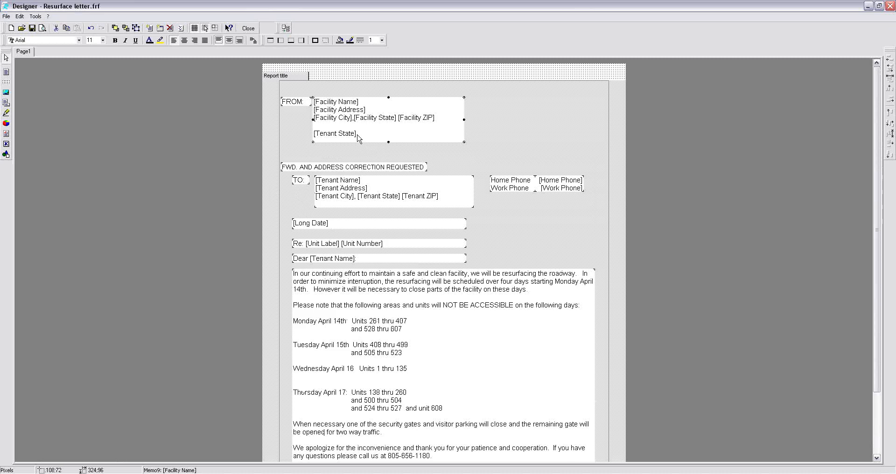
{"action": "double_click", "coordinate": [355, 139]}
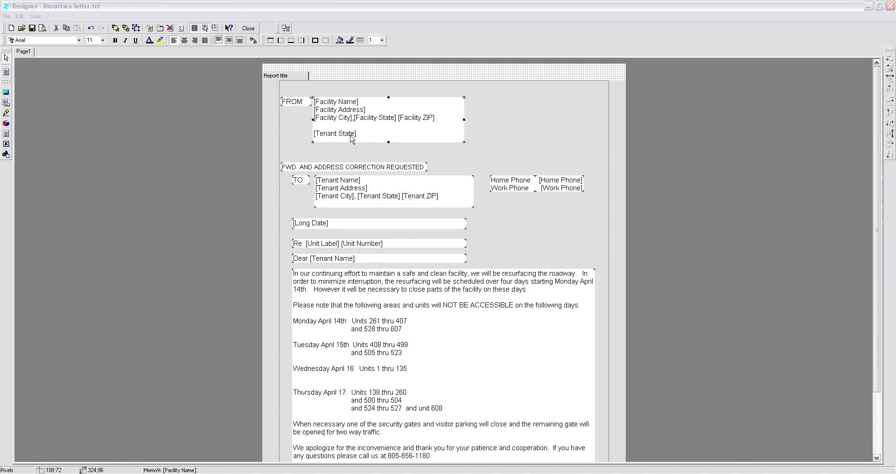
{"action": "left_click_drag", "start_coordinate": [183, 107], "coordinate": [124, 103]}
{"action": "key", "text": "BackSpace"}
{"action": "key", "text": "BackSpace"}
{"action": "key", "text": "BackSpace"}
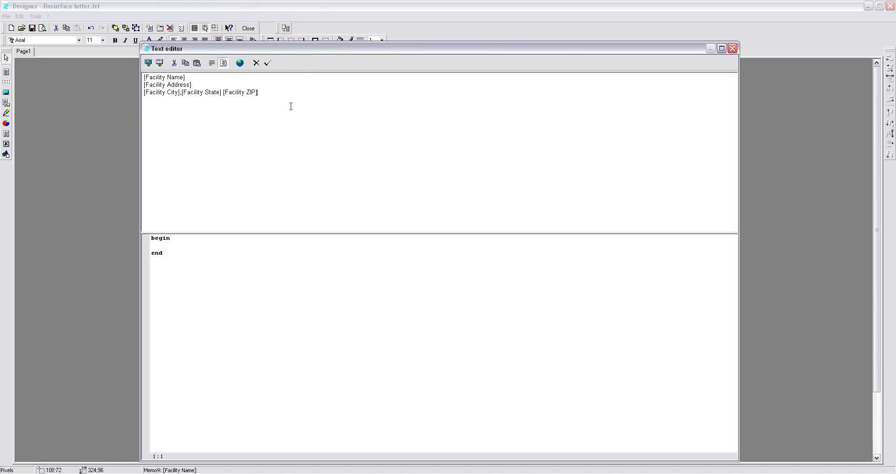
{"action": "left_click", "coordinate": [267, 63]}
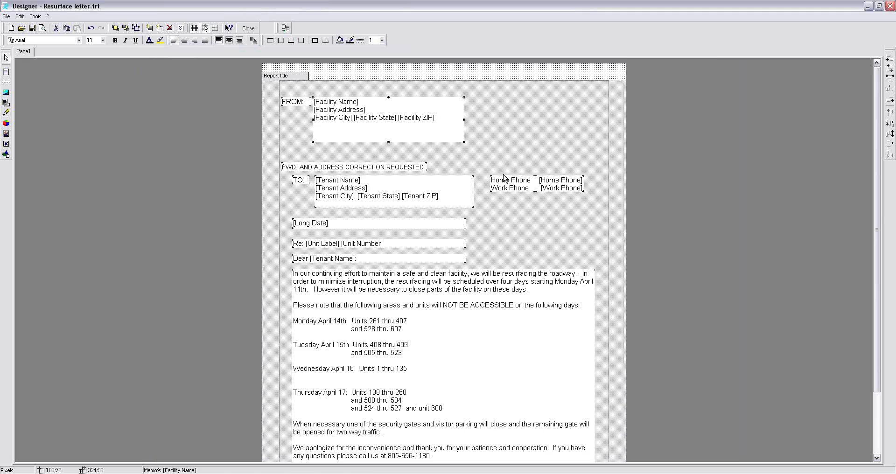
- Try bold formatting on the letter's whole body text and switch it off again
{"action": "left_click", "coordinate": [496, 280]}
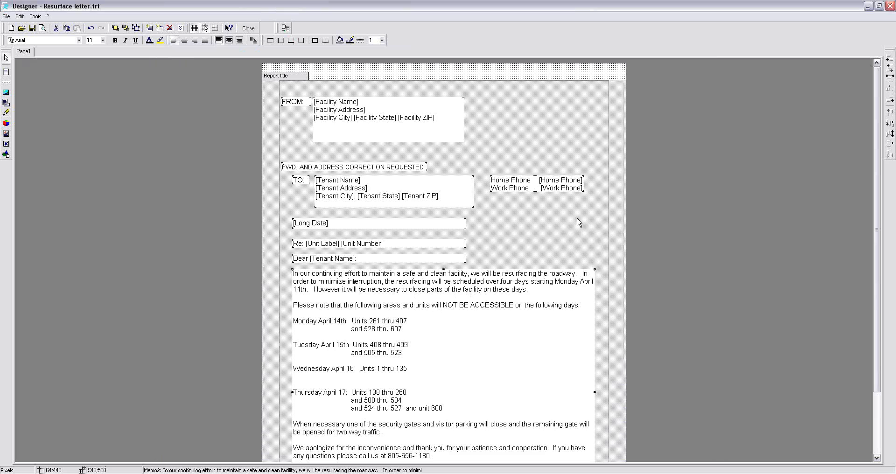
{"action": "scroll", "coordinate": [764, 259], "scroll_direction": "down", "scroll_amount": 5}
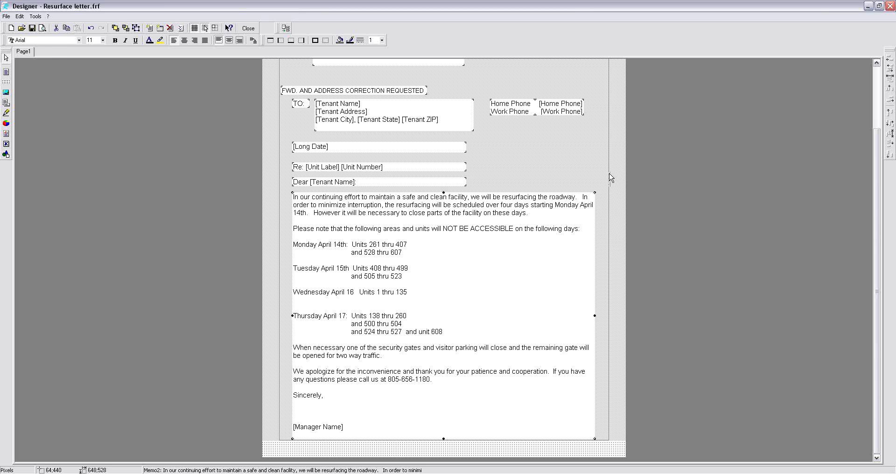
{"action": "left_click_drag", "start_coordinate": [876, 220], "coordinate": [877, 146]}
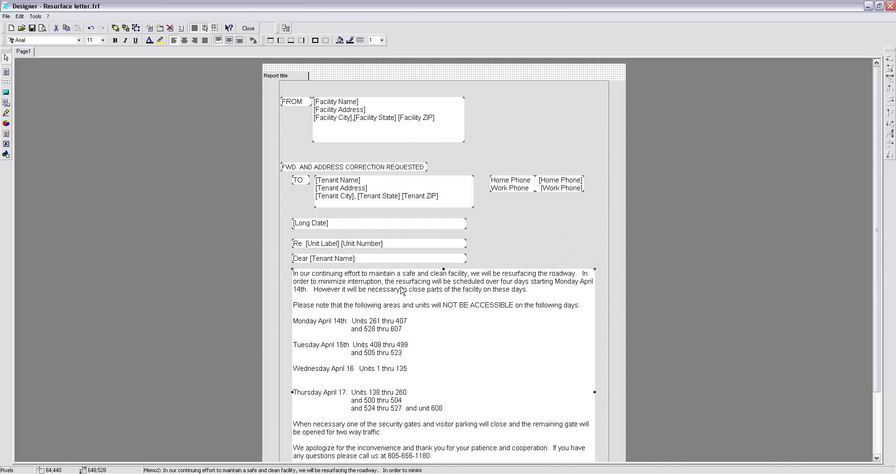
{"action": "left_click", "coordinate": [115, 40]}
{"action": "left_click", "coordinate": [114, 41]}
{"action": "scroll", "coordinate": [879, 197], "scroll_direction": "down", "scroll_amount": 3}
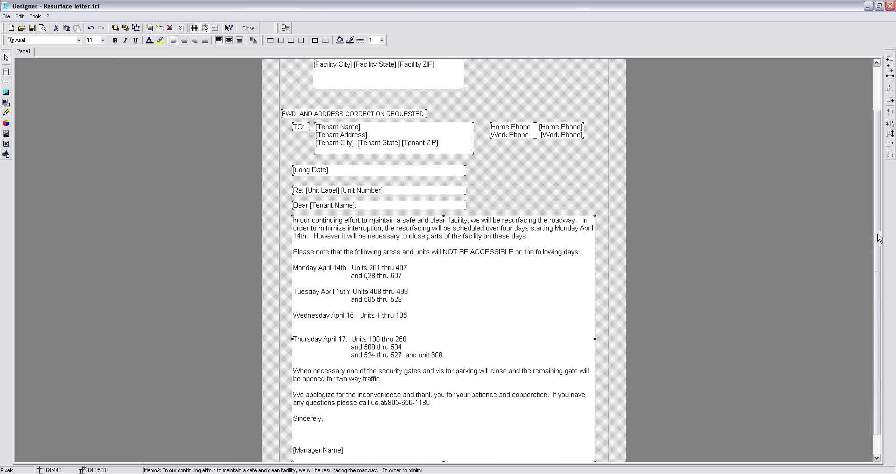
{"action": "scroll", "coordinate": [879, 238], "scroll_direction": "down", "scroll_amount": 2}
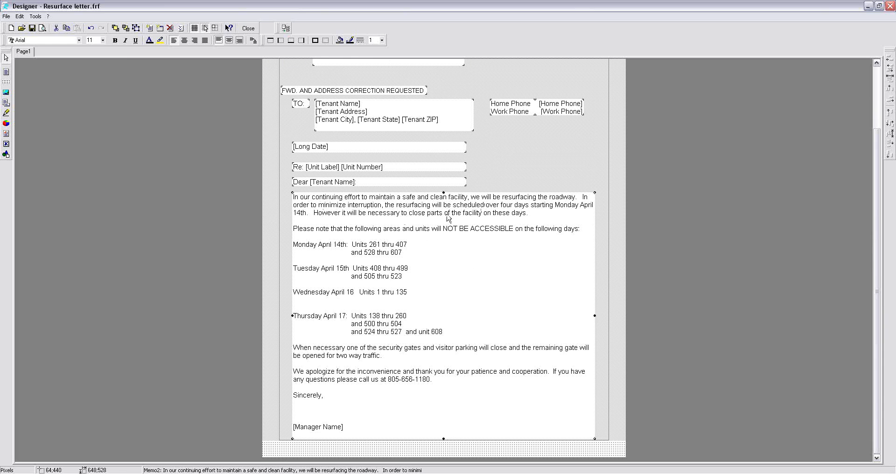
{"action": "mouse_move", "coordinate": [531, 213]}
{"action": "left_mouse_down"}
{"action": "mouse_move", "coordinate": [520, 213]}
{"action": "mouse_move", "coordinate": [532, 216]}
{"action": "left_mouse_up"}
{"action": "left_click", "coordinate": [115, 41]}
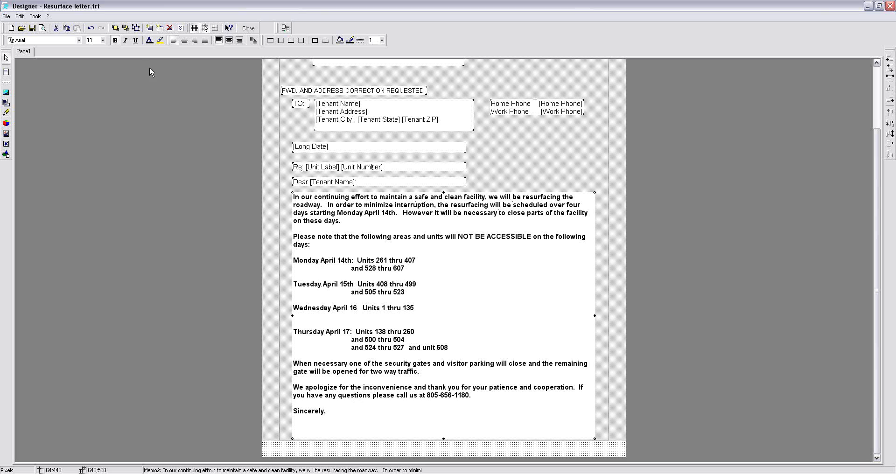
{"action": "left_click", "coordinate": [115, 41]}
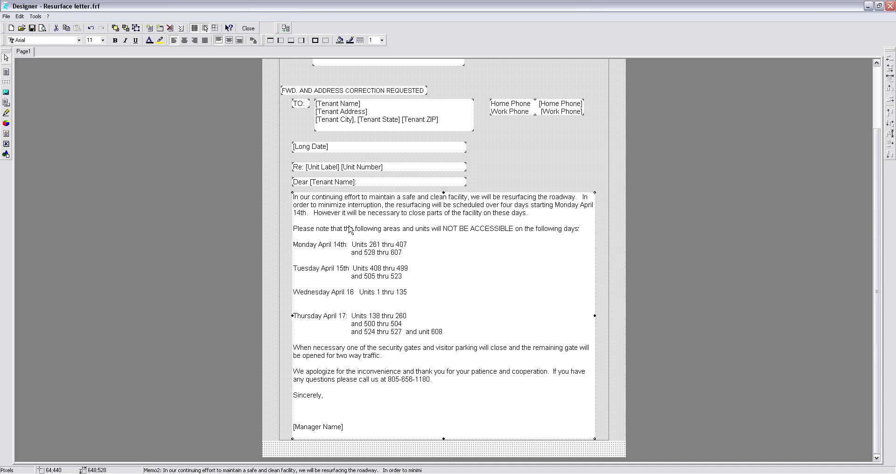
- Reposition the unit reference and tenant greeting boxes so they are evenly spaced between the date and the body text
{"action": "mouse_move", "coordinate": [372, 183]}
{"action": "left_mouse_down"}
{"action": "mouse_move", "coordinate": [372, 193]}
{"action": "mouse_move", "coordinate": [381, 178]}
{"action": "mouse_move", "coordinate": [382, 185]}
{"action": "left_mouse_up"}
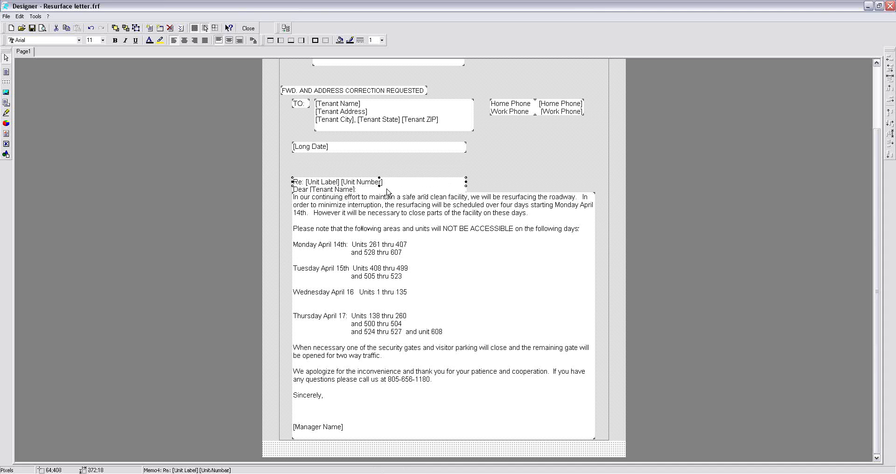
{"action": "left_click", "coordinate": [487, 188]}
{"action": "mouse_move", "coordinate": [331, 185]}
{"action": "left_mouse_down"}
{"action": "mouse_move", "coordinate": [332, 167]}
{"action": "mouse_move", "coordinate": [337, 181]}
{"action": "left_mouse_up"}
{"action": "left_click", "coordinate": [503, 177]}
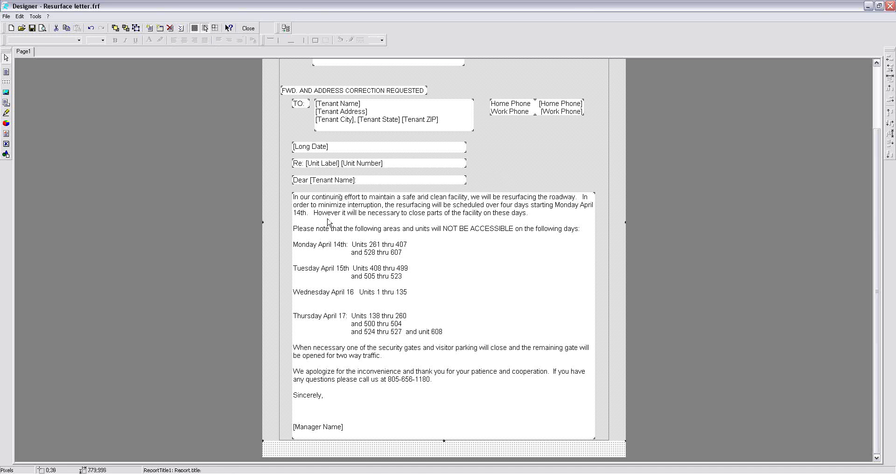
- Try underline and italic formatting on the body text, restore the plain style and deselect the text box
{"action": "left_click", "coordinate": [325, 227]}
{"action": "left_click", "coordinate": [135, 41]}
{"action": "left_click", "coordinate": [135, 40]}
{"action": "left_click", "coordinate": [125, 40]}
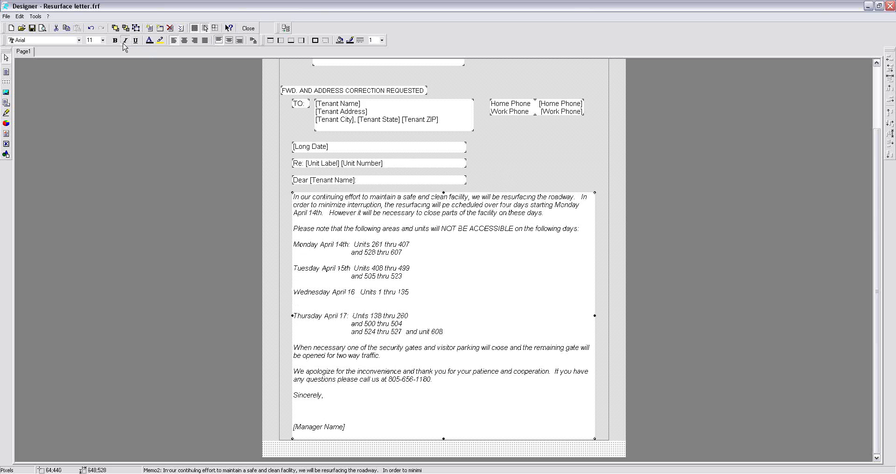
{"action": "left_click", "coordinate": [124, 42]}
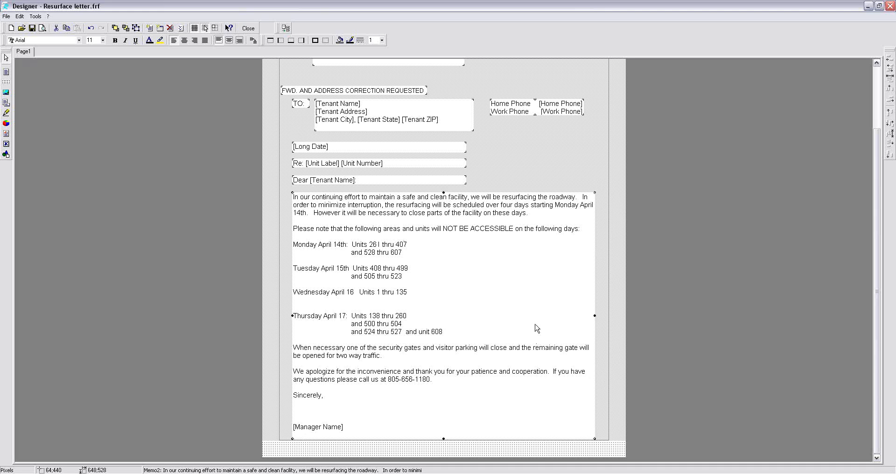
{"action": "left_click", "coordinate": [546, 137]}
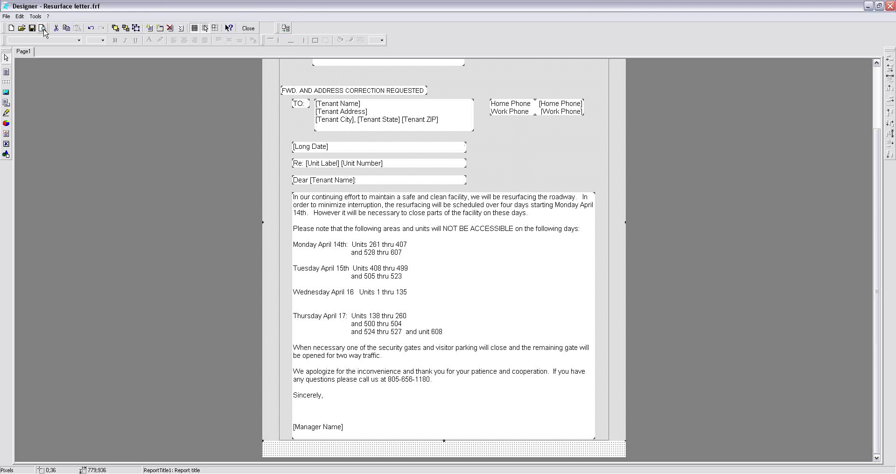
- Close the Resurface letter design without saving its changes and return to the template list
{"action": "left_click", "coordinate": [247, 28]}
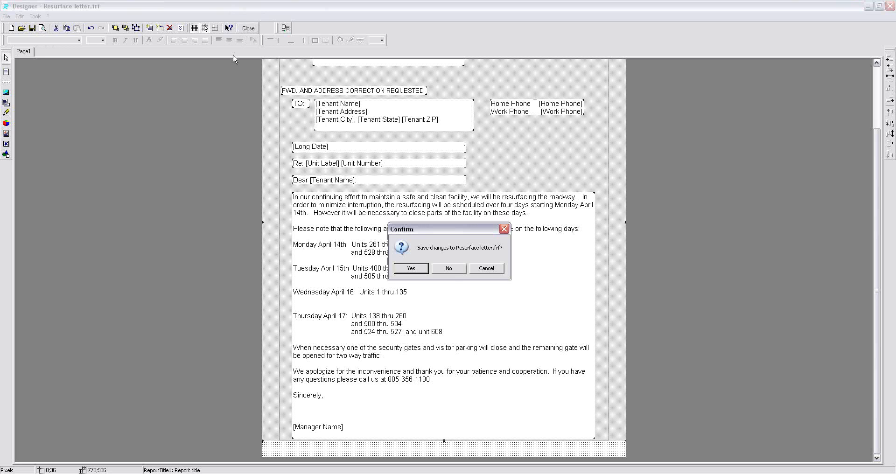
{"action": "left_click", "coordinate": [450, 272]}
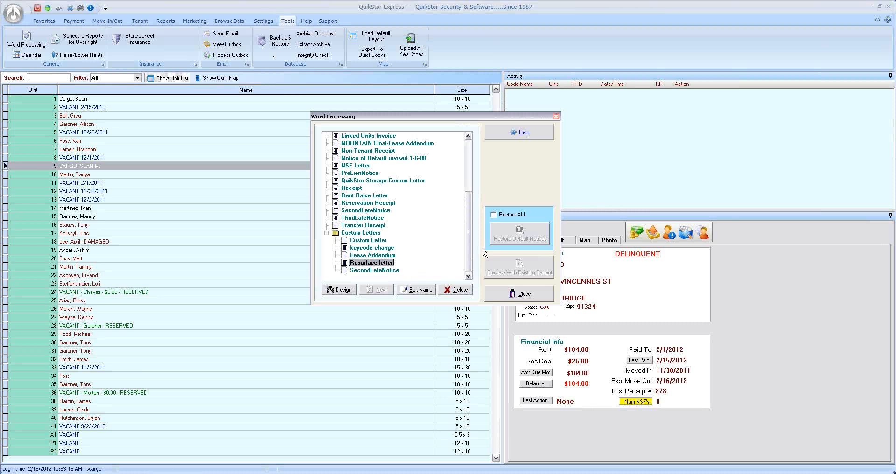
{"action": "left_click", "coordinate": [376, 263]}
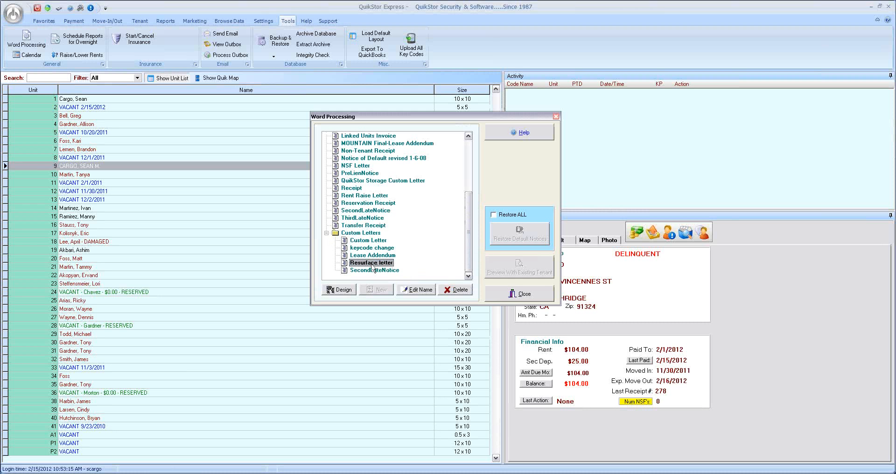
- Preview the Transfer Receipt with an existing tenant, review the whole page and close the preview
{"action": "left_click", "coordinate": [362, 225]}
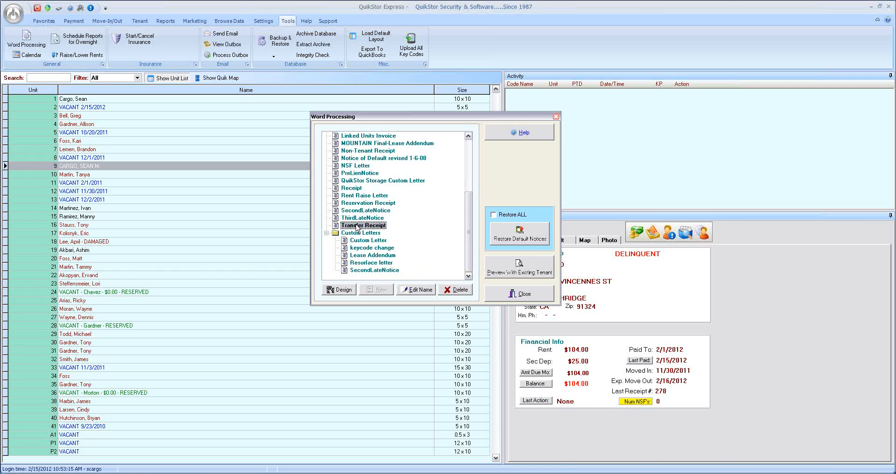
{"action": "left_click", "coordinate": [512, 272]}
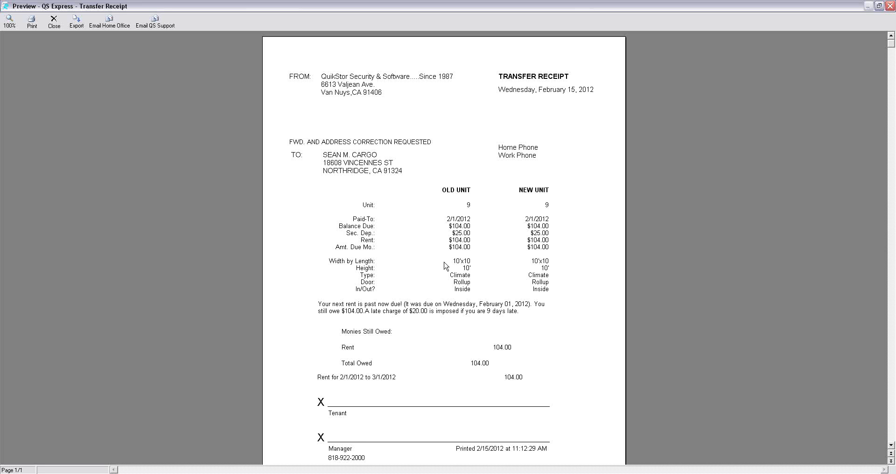
{"action": "scroll", "coordinate": [446, 267], "scroll_direction": "down", "scroll_amount": 2}
{"action": "scroll", "coordinate": [447, 267], "scroll_direction": "up", "scroll_amount": 2}
{"action": "left_click", "coordinate": [56, 26]}
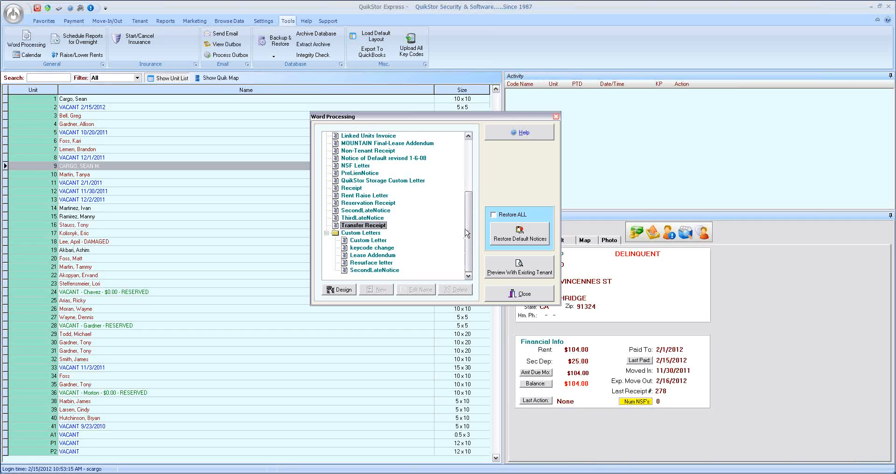
- Collapse the Custom Letters folder in the template list and close Word Processing
{"action": "mouse_move", "coordinate": [470, 230]}
{"action": "left_mouse_down"}
{"action": "mouse_move", "coordinate": [469, 151]}
{"action": "mouse_move", "coordinate": [469, 229]}
{"action": "left_mouse_up"}
{"action": "double_click", "coordinate": [332, 233]}
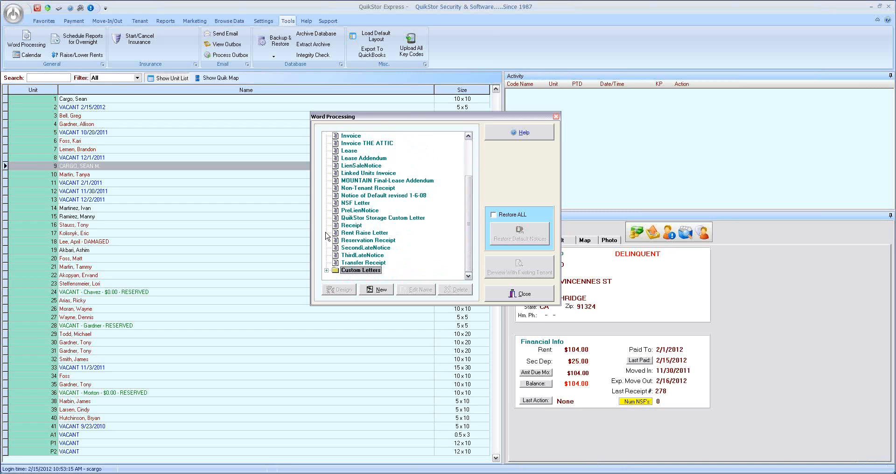
{"action": "left_click", "coordinate": [501, 294]}
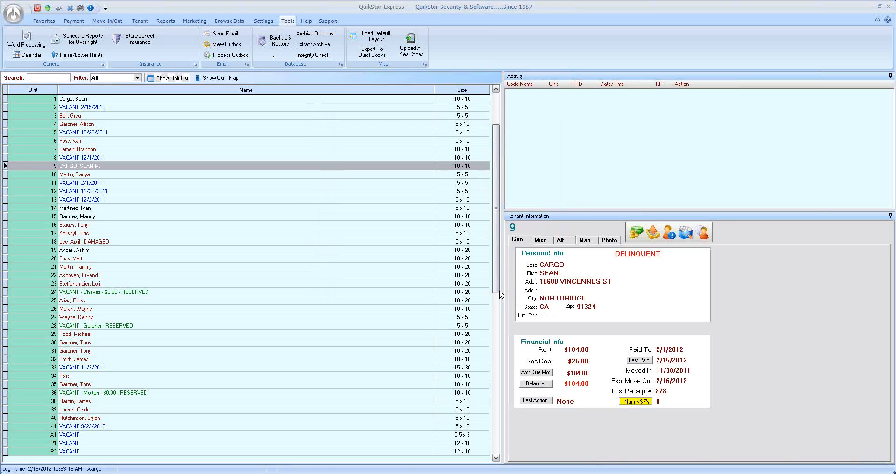
- Open custom letter processing, choose the Resurface letter and mark the tenants in units 1, 4 and 7 for printing
{"action": "left_click", "coordinate": [141, 21]}
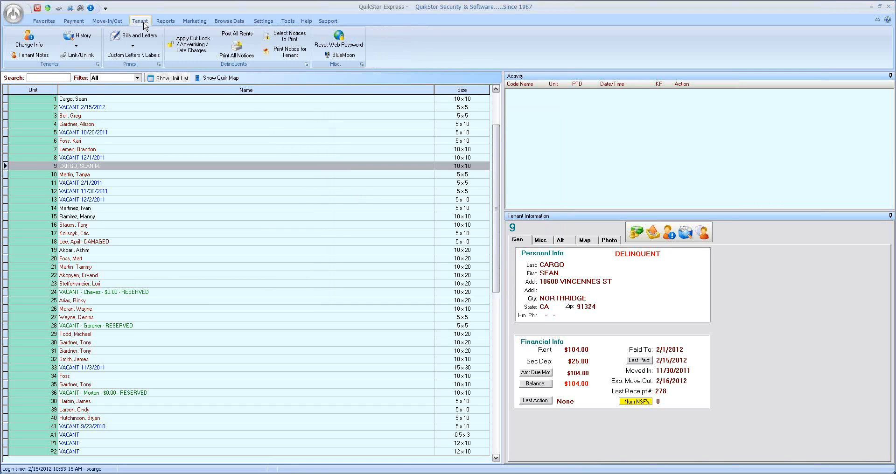
{"action": "left_click", "coordinate": [134, 55]}
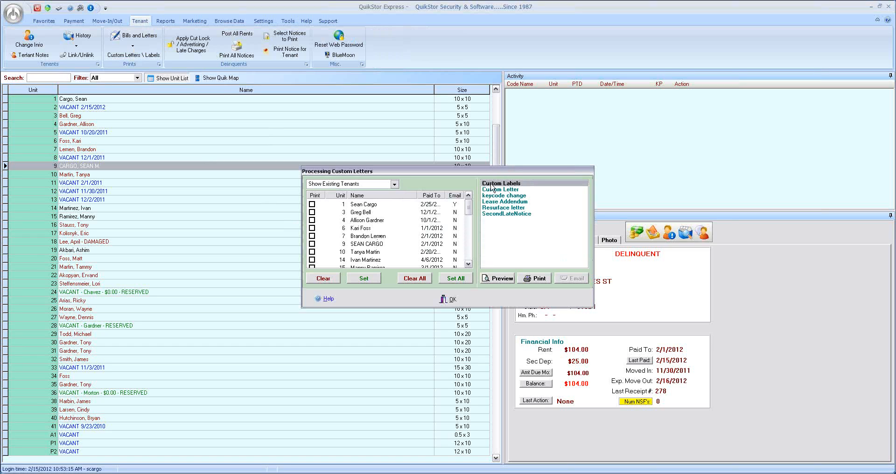
{"action": "left_click", "coordinate": [507, 207]}
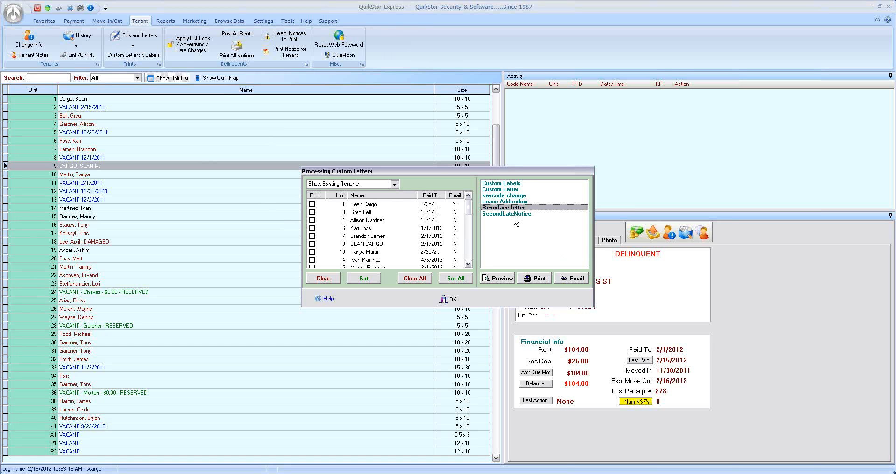
{"action": "left_click", "coordinate": [312, 204]}
{"action": "left_click", "coordinate": [312, 220]}
{"action": "left_click", "coordinate": [312, 235]}
- Mark all existing tenants for the Resurface letter except those in units 10, 14, 15 and 16
{"action": "left_click", "coordinate": [394, 185]}
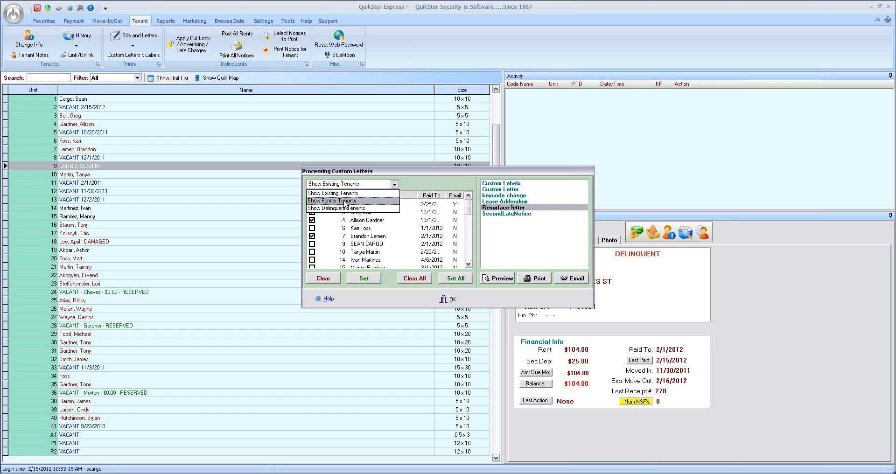
{"action": "left_click", "coordinate": [434, 183]}
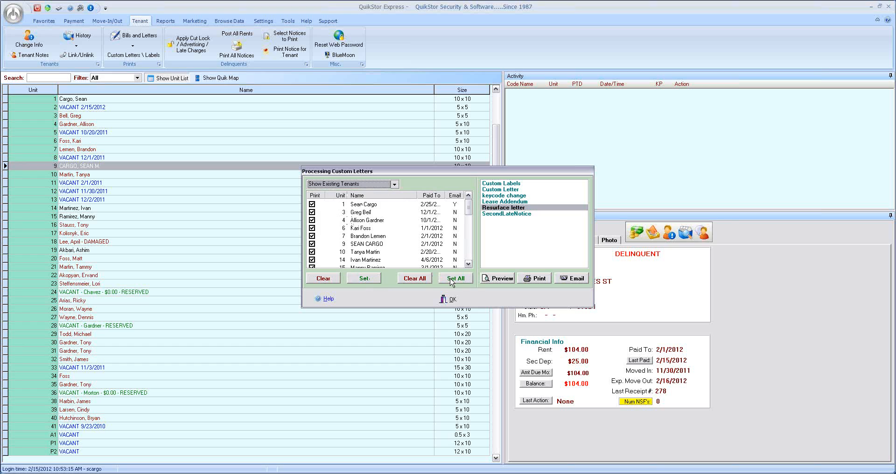
{"action": "mouse_move", "coordinate": [468, 209]}
{"action": "left_mouse_down"}
{"action": "mouse_move", "coordinate": [468, 252]}
{"action": "mouse_move", "coordinate": [467, 216]}
{"action": "left_mouse_up"}
{"action": "left_click", "coordinate": [312, 228]}
{"action": "left_click", "coordinate": [312, 236]}
{"action": "left_click", "coordinate": [313, 252]}
- Preview the Resurface letter for the marked tenants, review the page and leave custom letter processing
{"action": "left_click", "coordinate": [502, 280]}
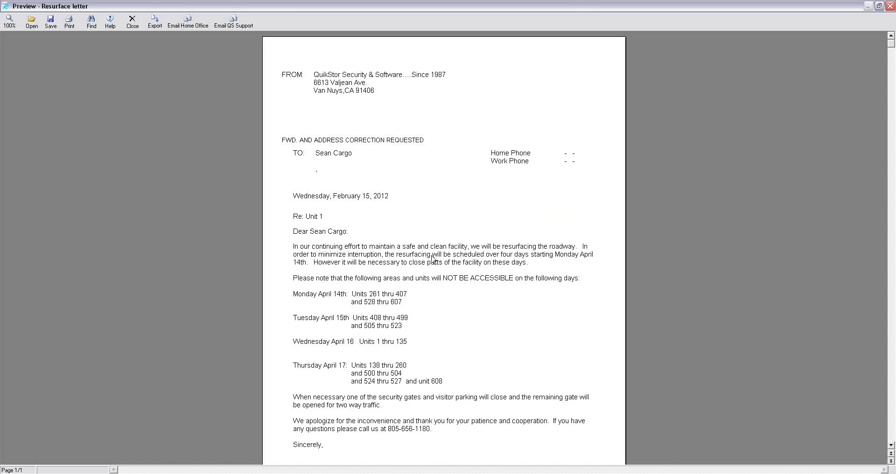
{"action": "scroll", "coordinate": [431, 258], "scroll_direction": "down", "scroll_amount": 5}
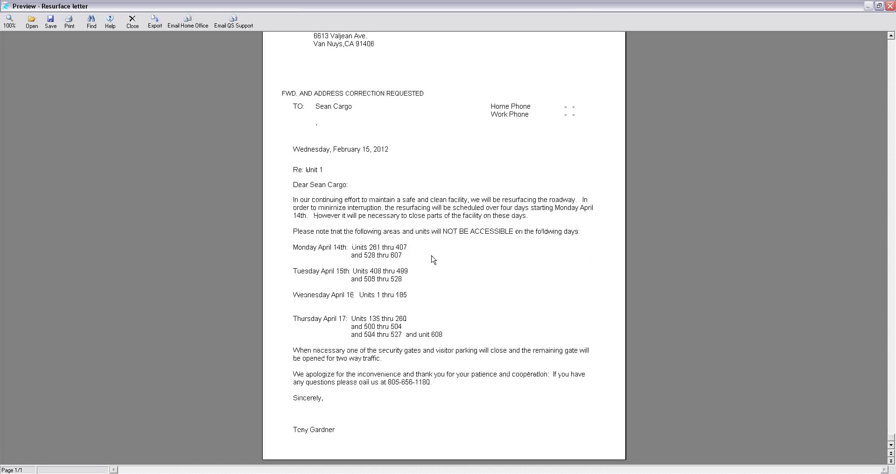
{"action": "scroll", "coordinate": [433, 260], "scroll_direction": "up", "scroll_amount": 1}
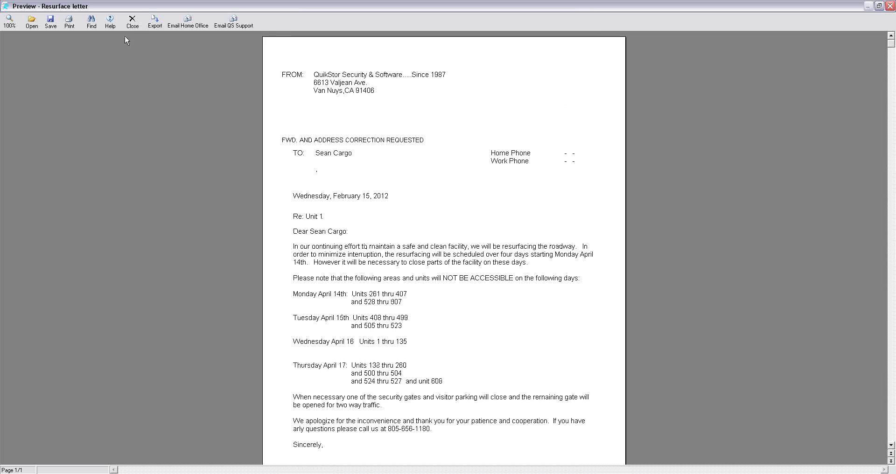
{"action": "left_click", "coordinate": [134, 27]}
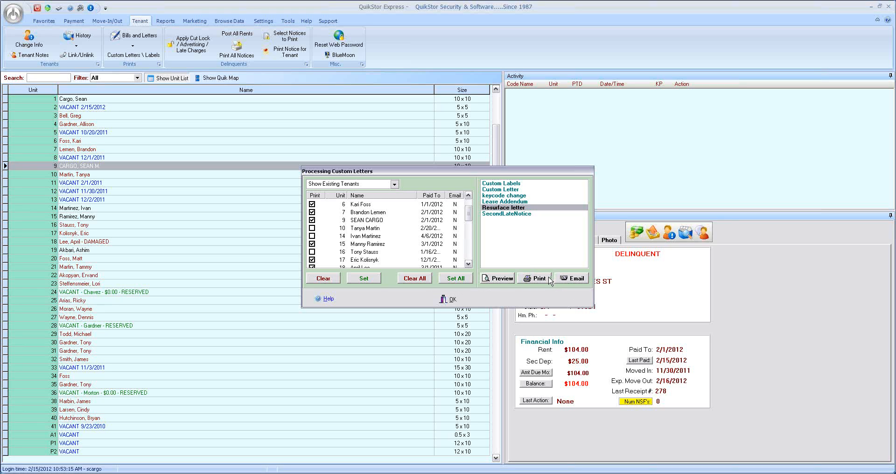
{"action": "left_click", "coordinate": [449, 300]}
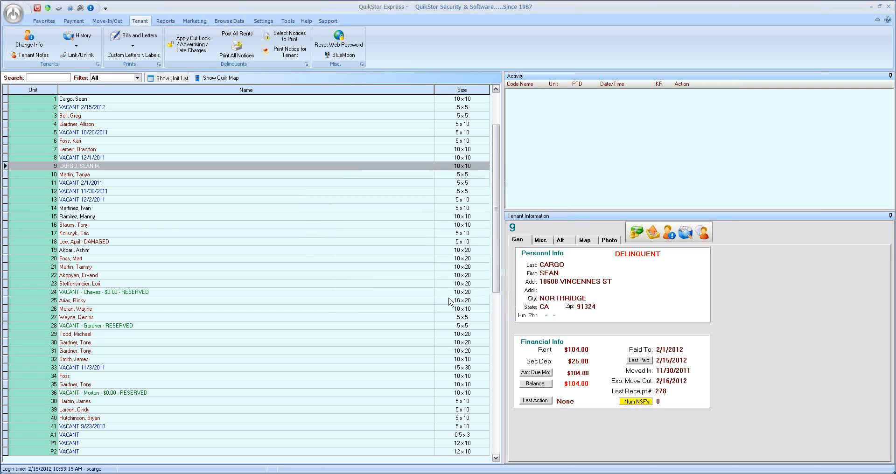
- Open the calendar and enlarge its window in width and height so more of the day schedule fits
{"action": "left_click", "coordinate": [110, 175]}
{"action": "left_click", "coordinate": [110, 168]}
{"action": "left_click", "coordinate": [288, 21]}
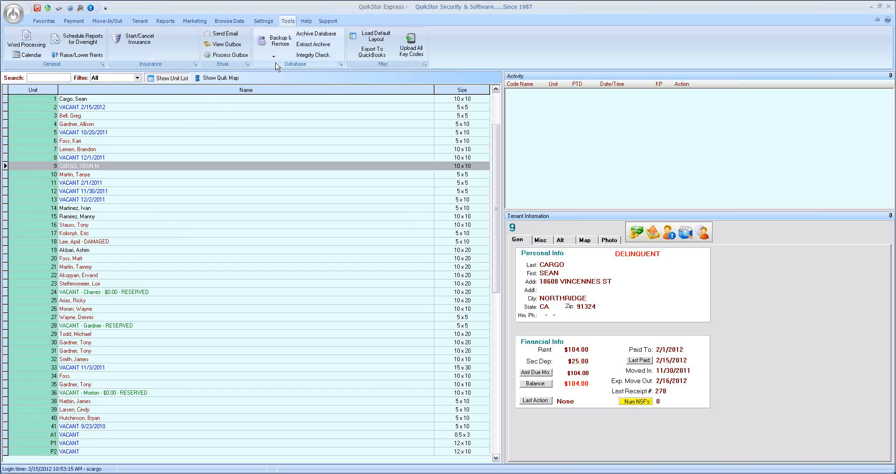
{"action": "left_click", "coordinate": [25, 56]}
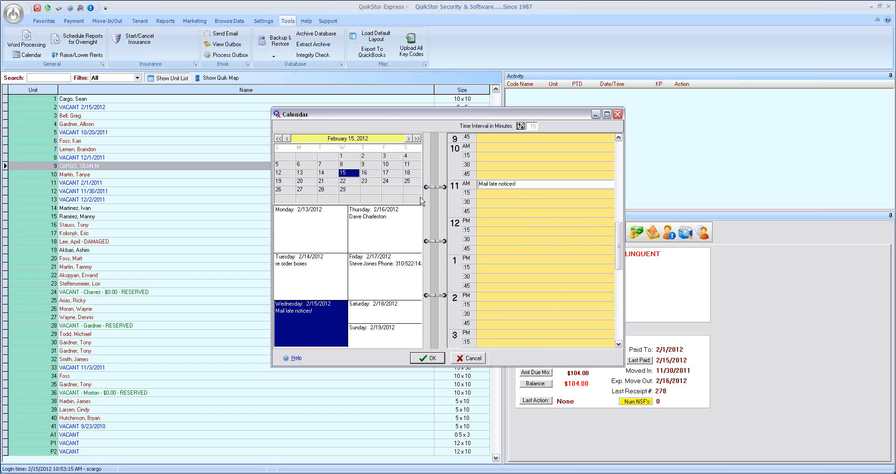
{"action": "left_click_drag", "start_coordinate": [623, 160], "coordinate": [769, 168]}
{"action": "left_click_drag", "start_coordinate": [477, 116], "coordinate": [413, 66]}
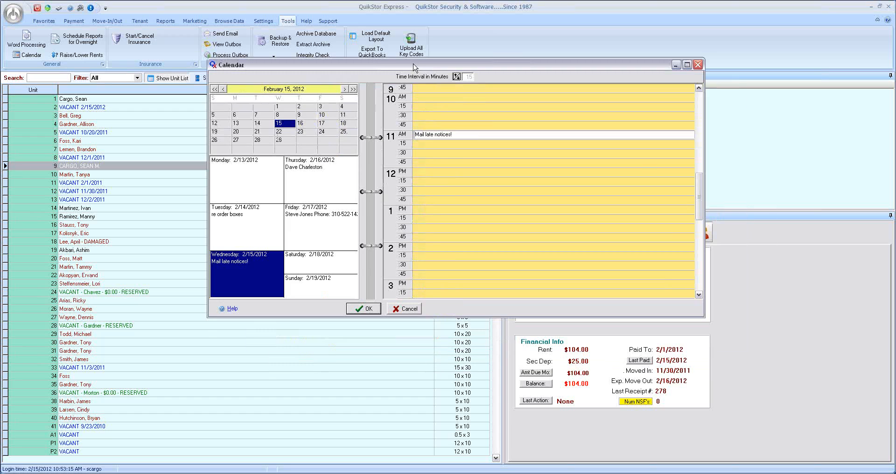
{"action": "left_click_drag", "start_coordinate": [452, 317], "coordinate": [441, 454]}
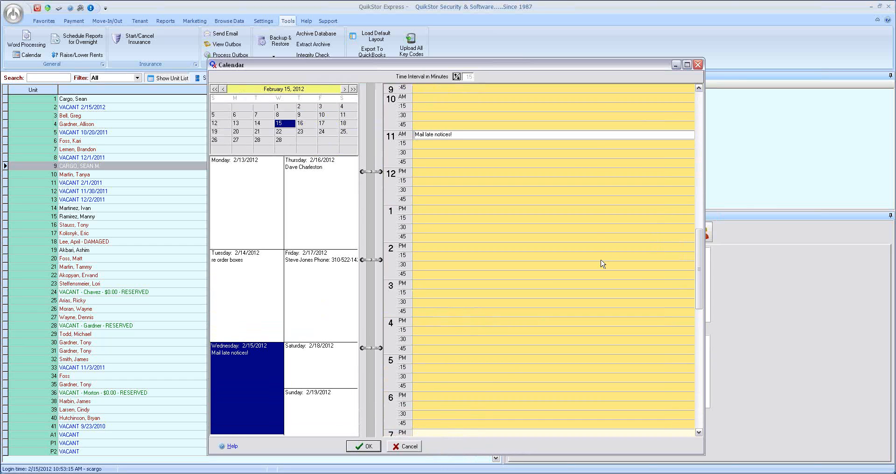
- View the day schedules for Monday, February 13 and Thursday, February 16, 2012
{"action": "left_click_drag", "start_coordinate": [695, 118], "coordinate": [700, 108]}
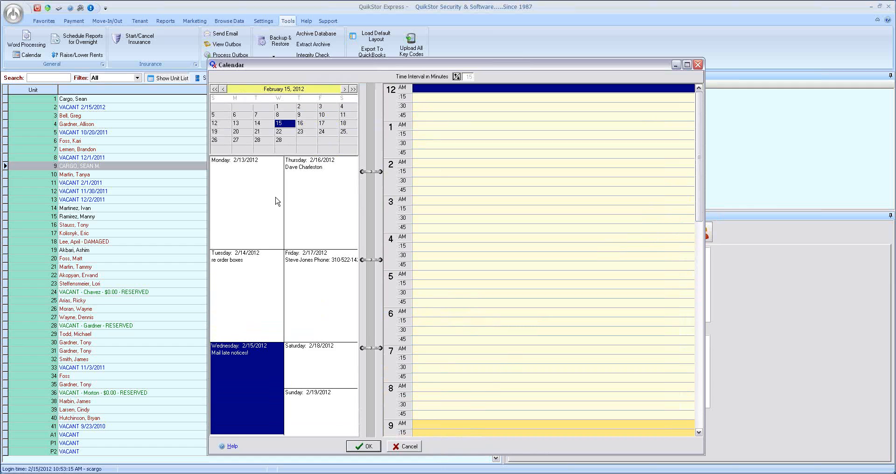
{"action": "left_click", "coordinate": [229, 193]}
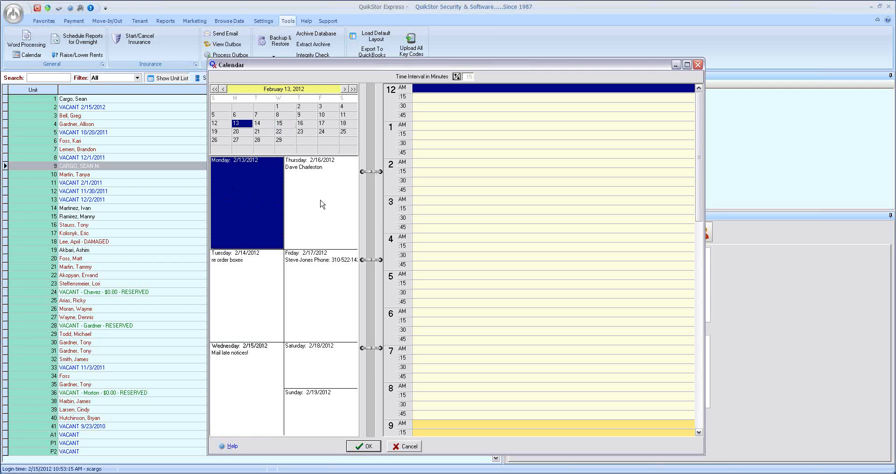
{"action": "left_click", "coordinate": [334, 204]}
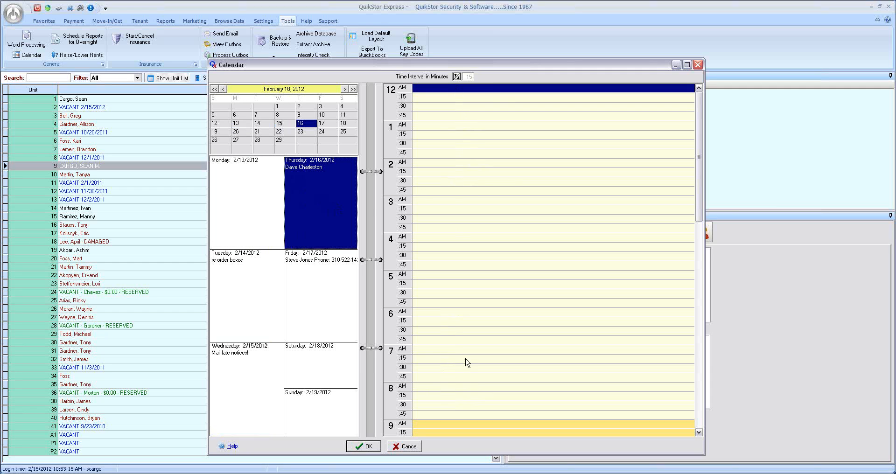
{"action": "left_click_drag", "start_coordinate": [699, 158], "coordinate": [699, 156]}
- Try a 20-minute time interval in the calendar and restore the 15-minute interval
{"action": "left_click", "coordinate": [458, 80]}
{"action": "left_click", "coordinate": [456, 75]}
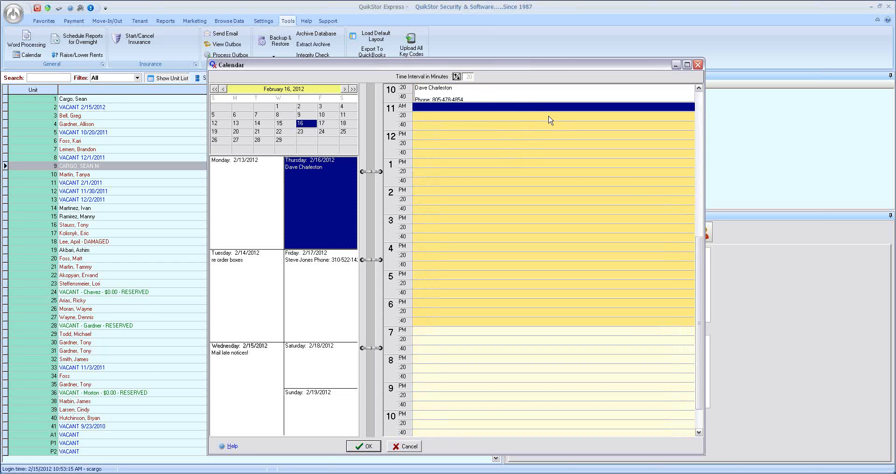
{"action": "left_click", "coordinate": [457, 80]}
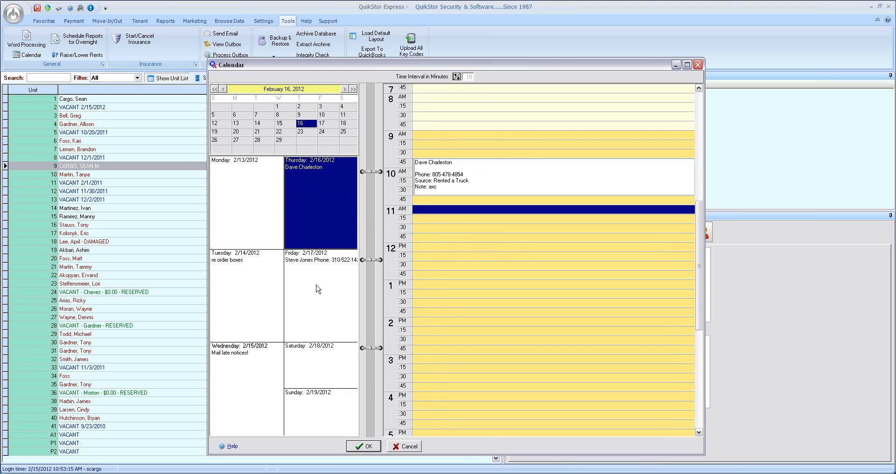
- Start a new appointment in the 12:45 PM slot of February 16 and set its date to February 15, 2012
{"action": "double_click", "coordinate": [448, 277]}
{"action": "left_click_drag", "start_coordinate": [443, 178], "coordinate": [470, 176]}
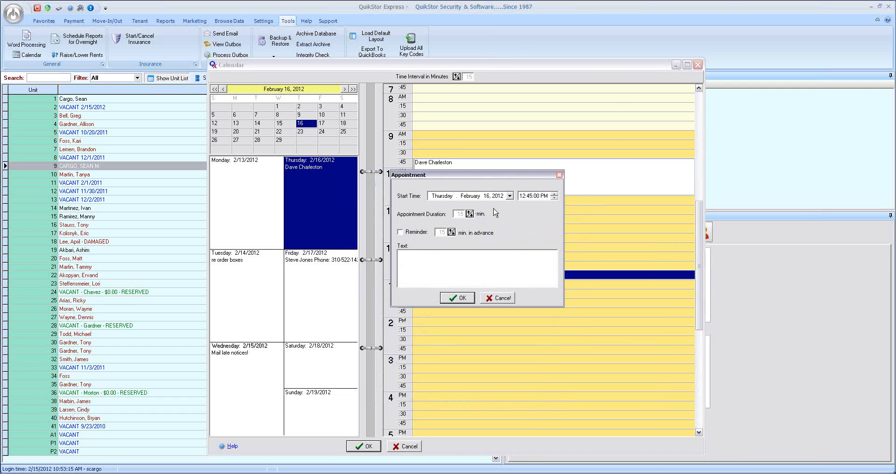
{"action": "left_click", "coordinate": [510, 197]}
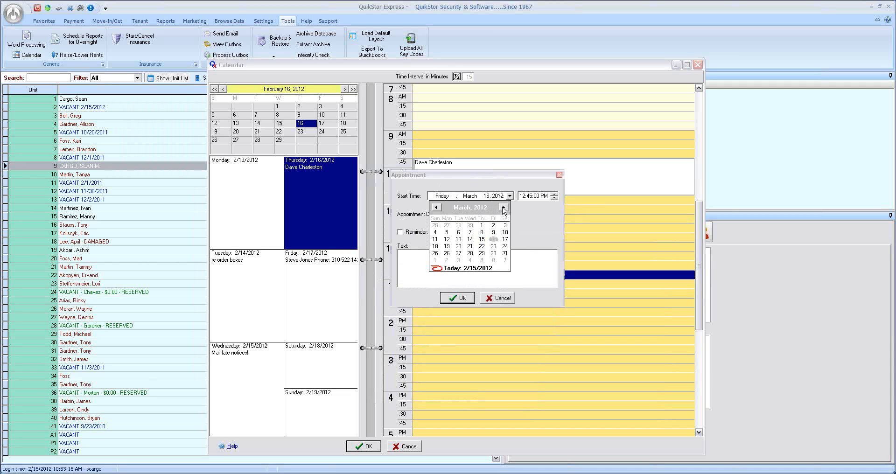
{"action": "left_click", "coordinate": [438, 269]}
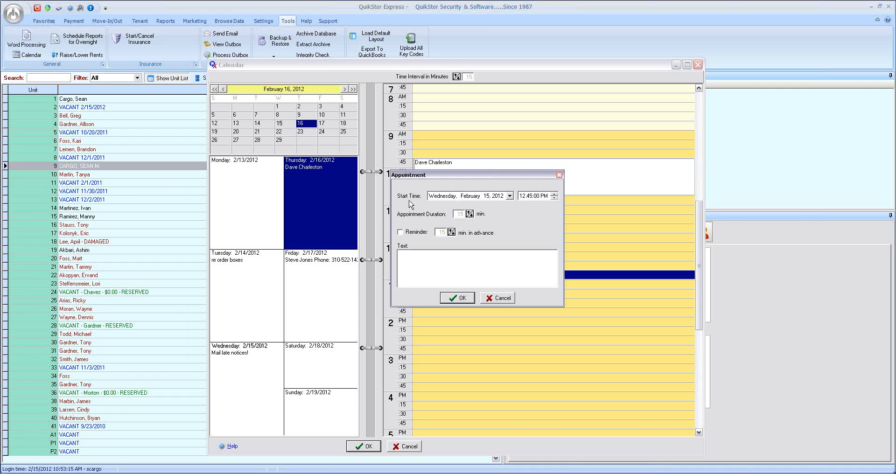
- Turn on the appointment's reminder, enter 16 in its start time and accept the appointment
{"action": "left_click", "coordinate": [400, 233]}
{"action": "left_click", "coordinate": [523, 196]}
{"action": "left_click", "coordinate": [554, 197]}
{"action": "left_click", "coordinate": [531, 197]}
{"action": "type", "text": "16"}
{"action": "left_click", "coordinate": [459, 299]}
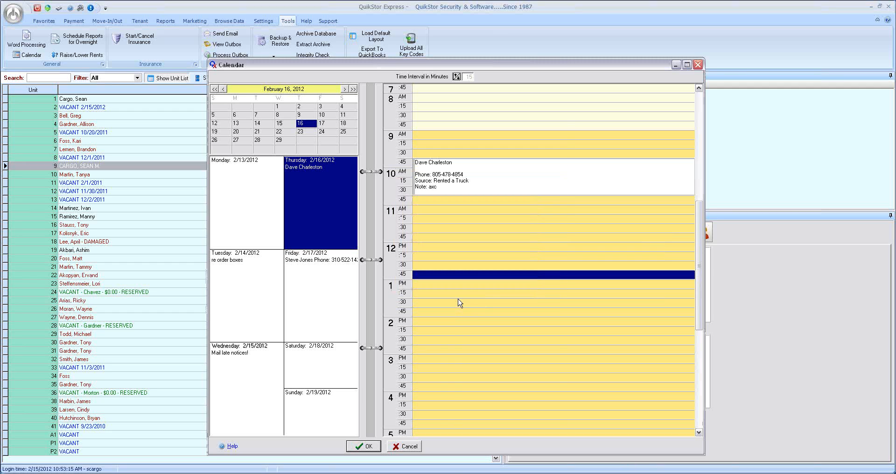
- Select the 12 PM slot on February 16 and close the calendar, accepting its contents
{"action": "left_click", "coordinate": [451, 237]}
{"action": "left_click", "coordinate": [443, 246]}
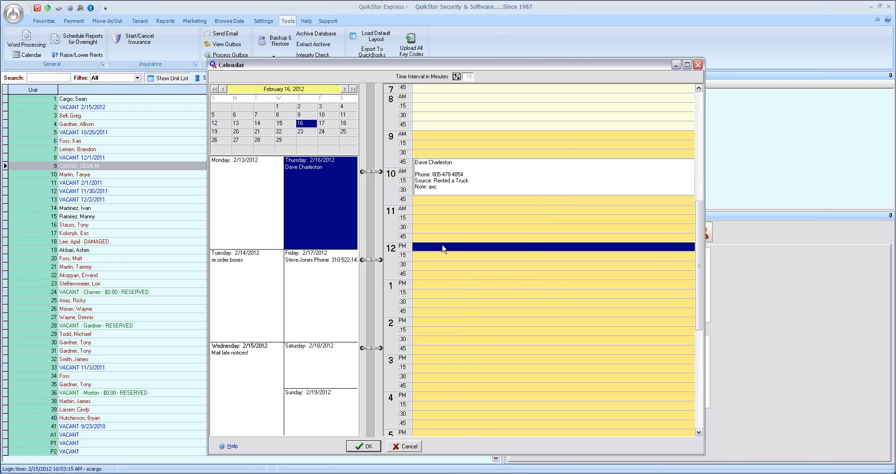
{"action": "left_click", "coordinate": [368, 446]}
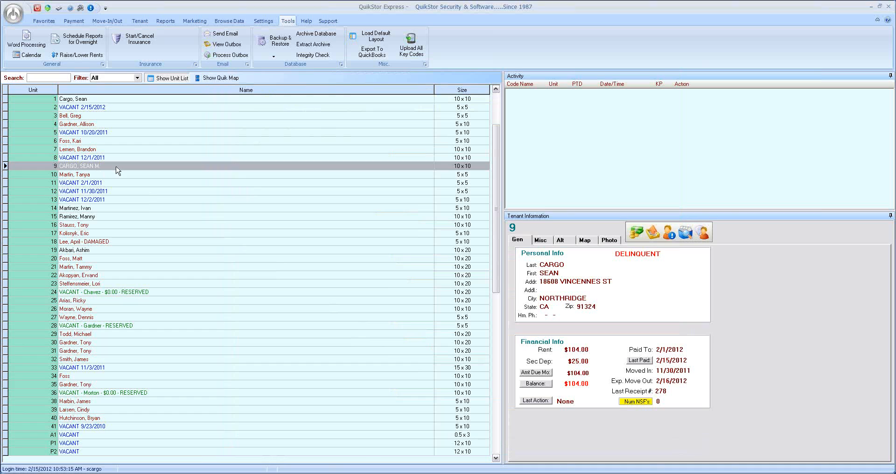
- Open the phone call log and reposition its window over the unit list
{"action": "left_click", "coordinate": [53, 22]}
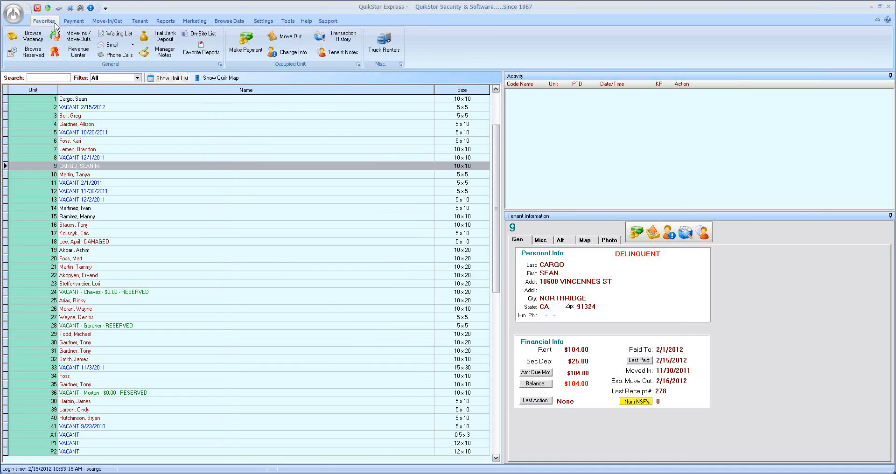
{"action": "left_click", "coordinate": [118, 56]}
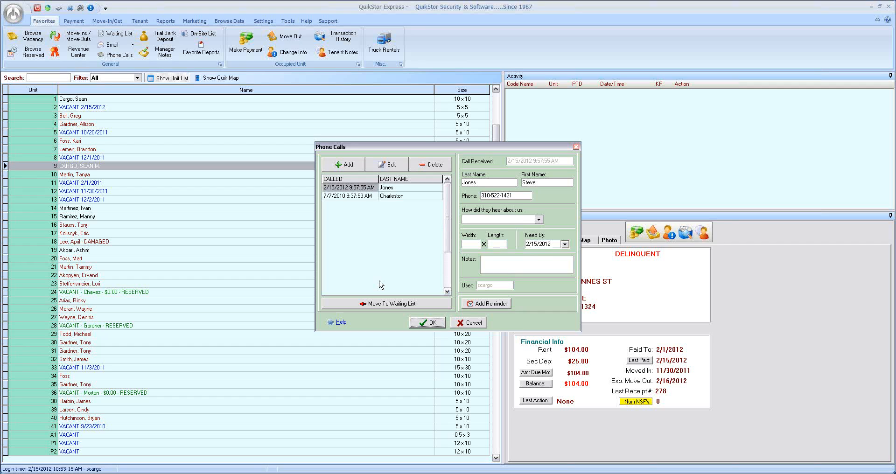
{"action": "left_click_drag", "start_coordinate": [423, 150], "coordinate": [397, 136]}
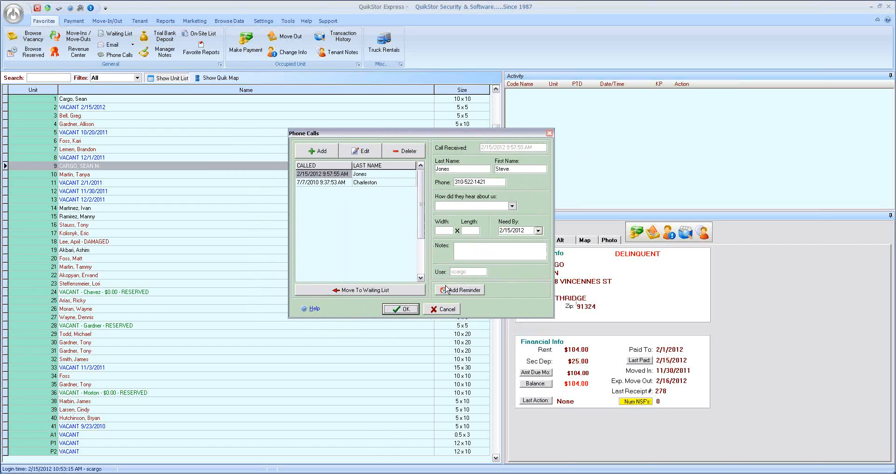
- Add a new record to the phone call log and enter the caller's last name, first name and phone number
{"action": "left_click", "coordinate": [361, 176]}
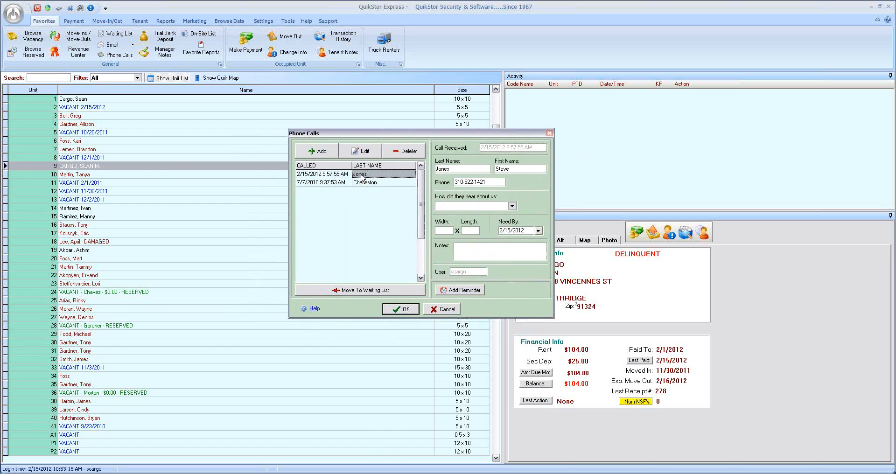
{"action": "left_click", "coordinate": [329, 184]}
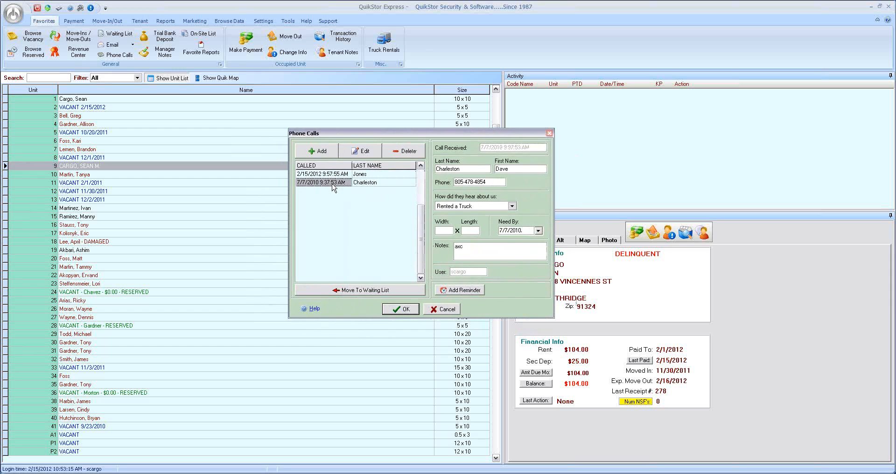
{"action": "left_click", "coordinate": [322, 152]}
{"action": "left_click", "coordinate": [470, 166]}
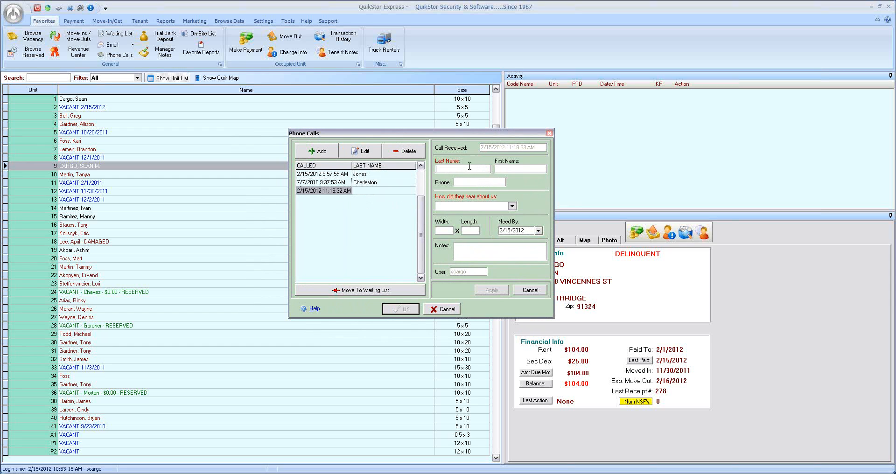
{"action": "key", "text": "Tab"}
{"action": "left_click", "coordinate": [478, 182]}
- Set how the caller heard about the business to Current Tenant and apply the new call record
{"action": "left_click", "coordinate": [512, 206]}
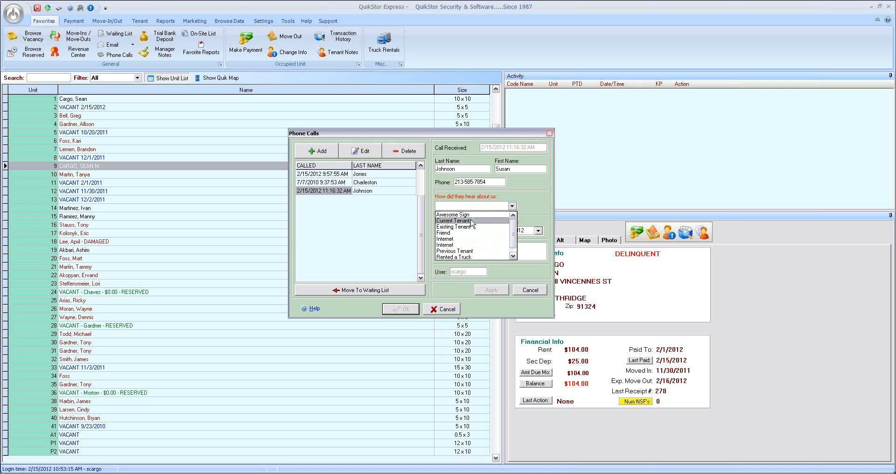
{"action": "left_click", "coordinate": [463, 222]}
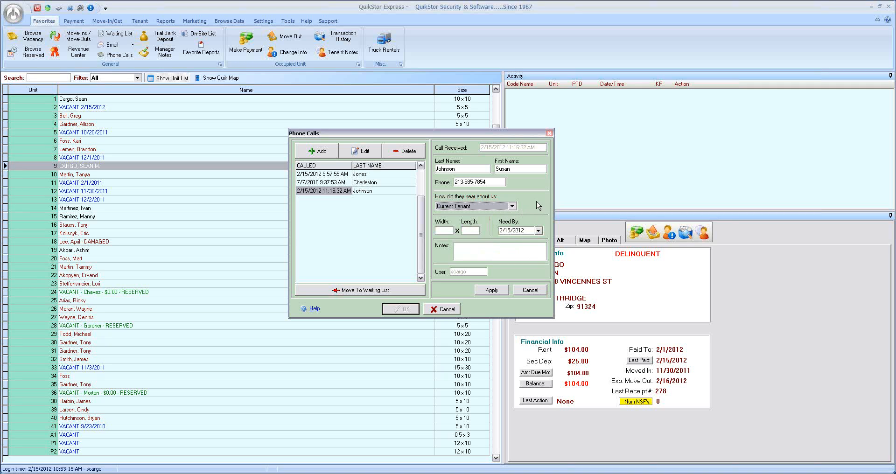
{"action": "left_click", "coordinate": [494, 292]}
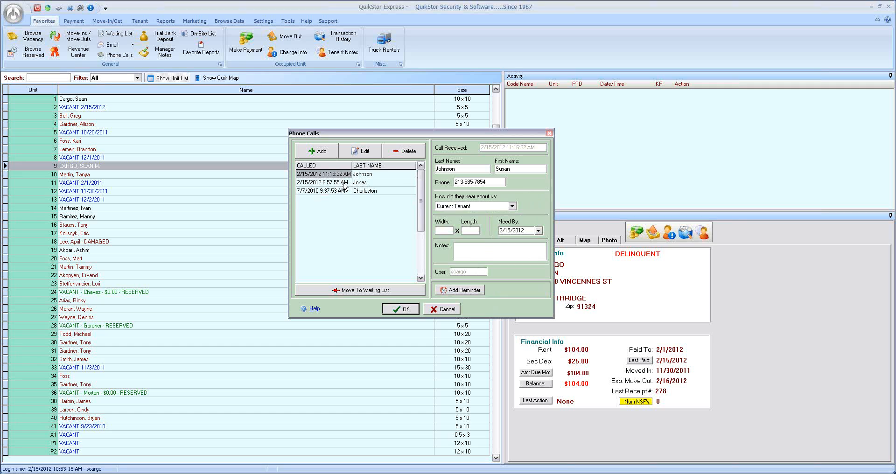
- Create a reminder for the new call with an empty line after the caller's name, and close the call log accepting its contents
{"action": "left_click", "coordinate": [361, 176]}
{"action": "left_click", "coordinate": [455, 290]}
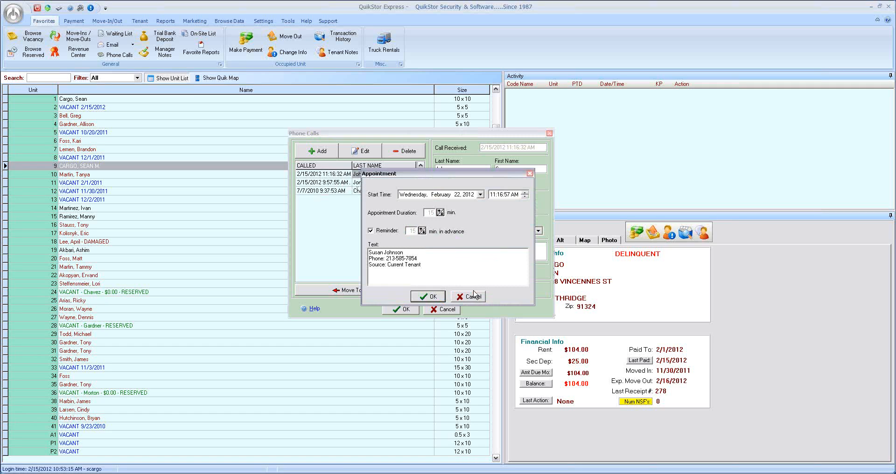
{"action": "left_click", "coordinate": [412, 250]}
{"action": "key", "text": "Return"}
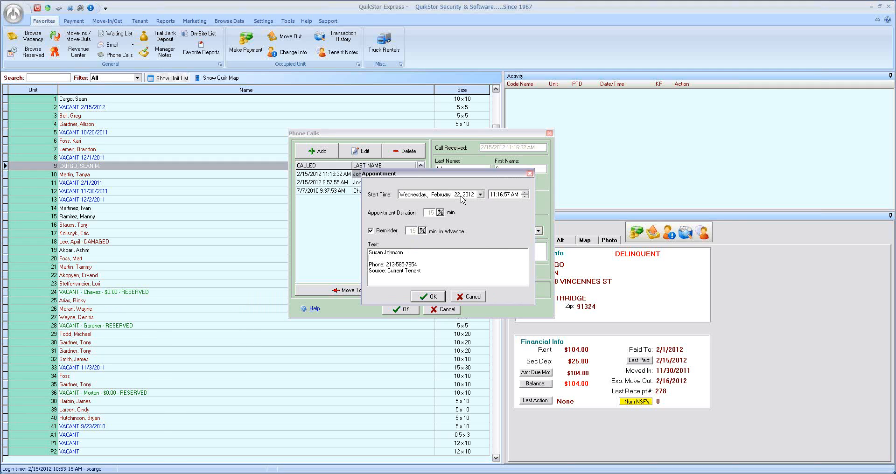
{"action": "left_click", "coordinate": [430, 297]}
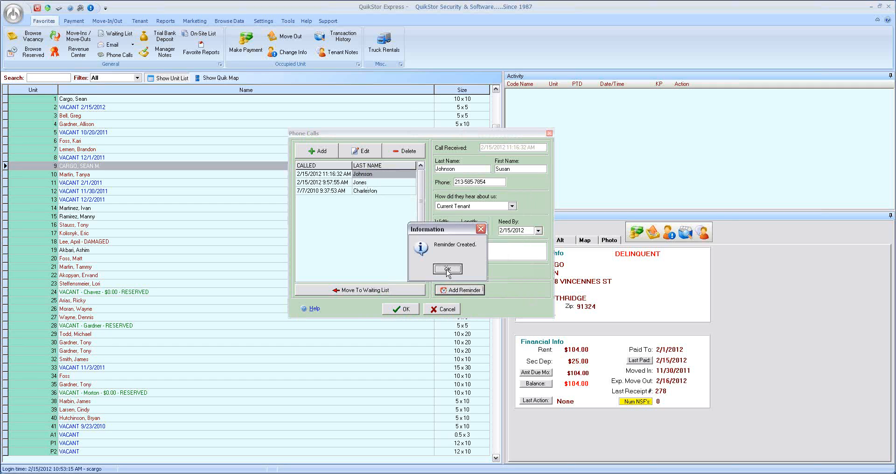
{"action": "left_click", "coordinate": [446, 270]}
{"action": "left_click", "coordinate": [405, 308]}
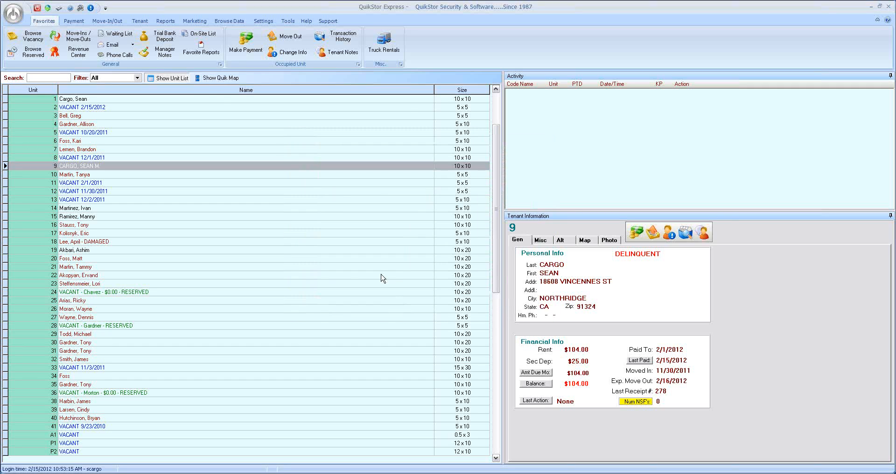
- Check the appointments on February 22, 2012 in the calendar and close it
{"action": "left_click", "coordinate": [288, 21]}
{"action": "left_click", "coordinate": [28, 54]}
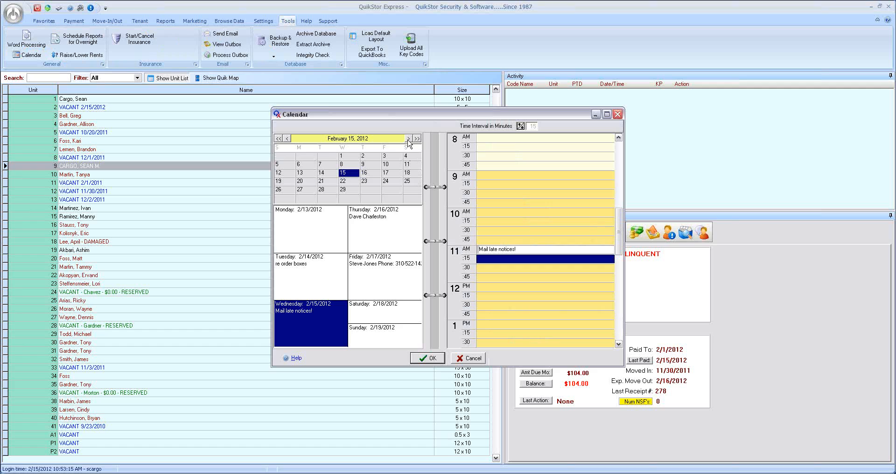
{"action": "left_click", "coordinate": [345, 182]}
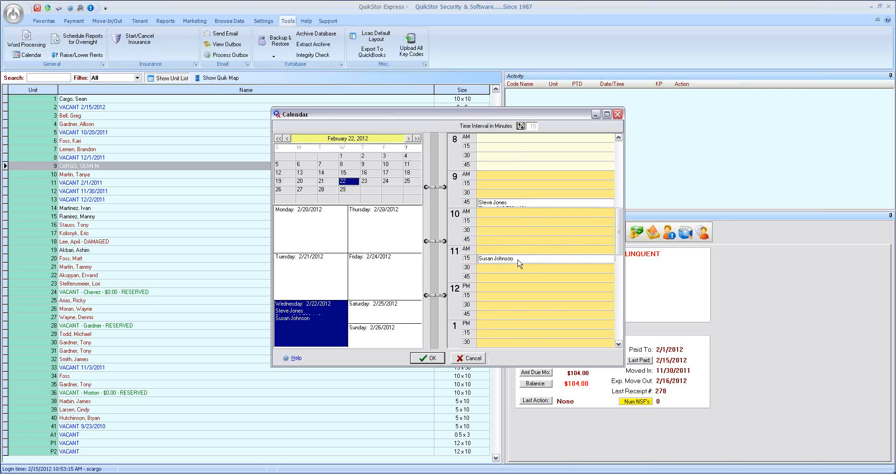
{"action": "left_click", "coordinate": [430, 359]}
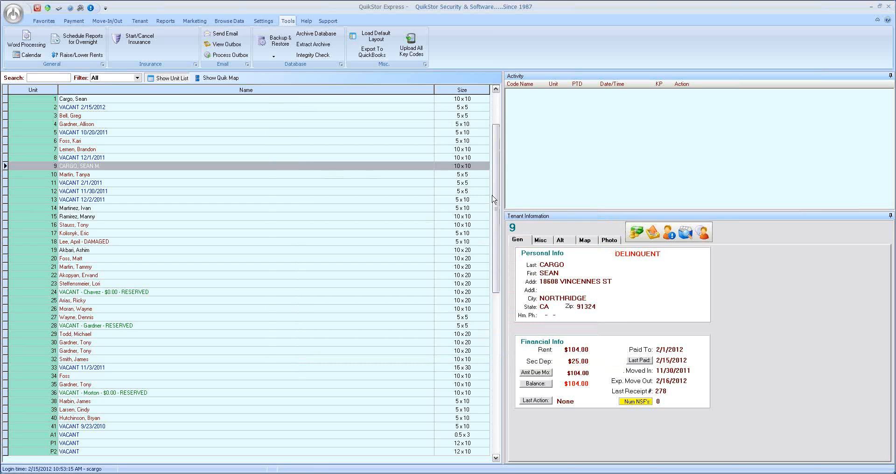
- Reopen the calendar, look through the day's time slots and close it
{"action": "left_click", "coordinate": [28, 54]}
{"action": "left_click_drag", "start_coordinate": [619, 221], "coordinate": [618, 157]}
{"action": "left_click", "coordinate": [428, 358]}
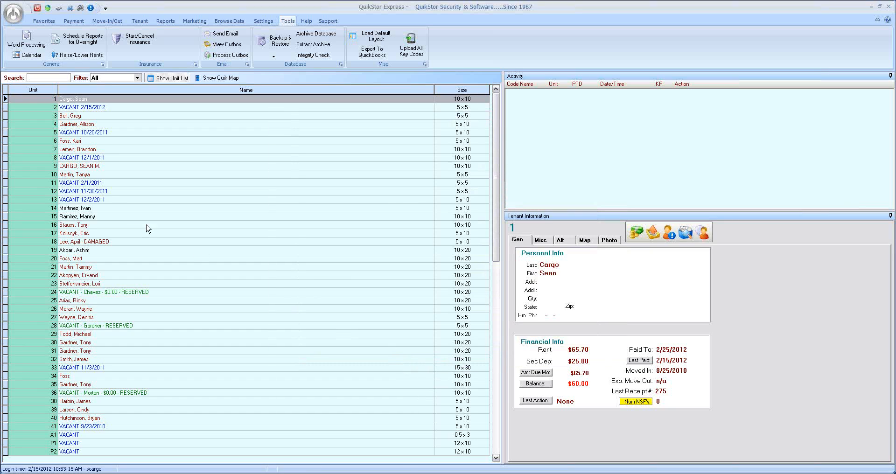
- With unit 4 selected, start a new calendar appointment in the 10 AM slot of February 14, 2012
{"action": "left_click", "coordinate": [97, 124]}
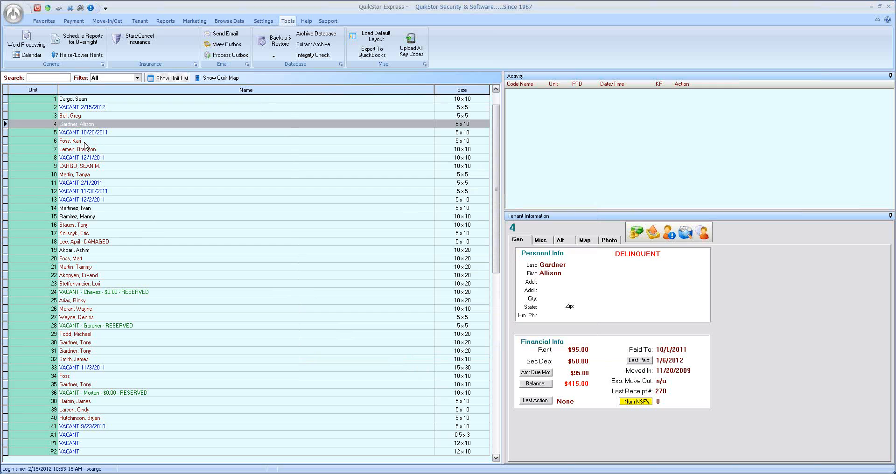
{"action": "left_click", "coordinate": [28, 54]}
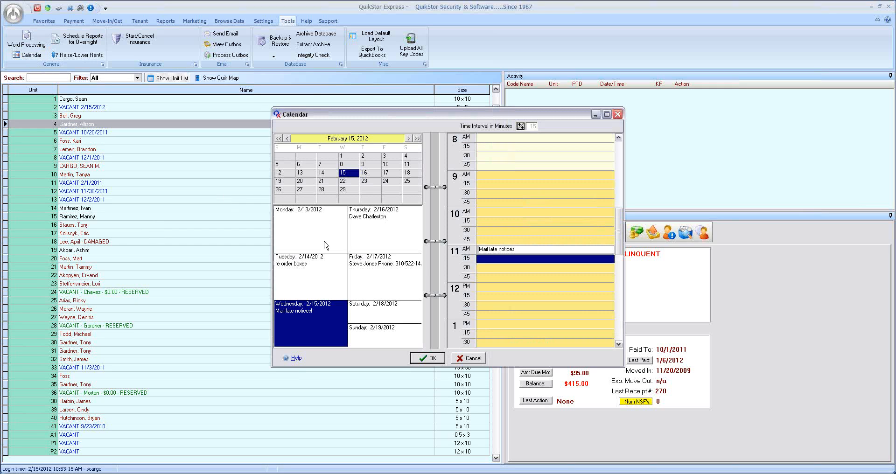
{"action": "left_click", "coordinate": [324, 279]}
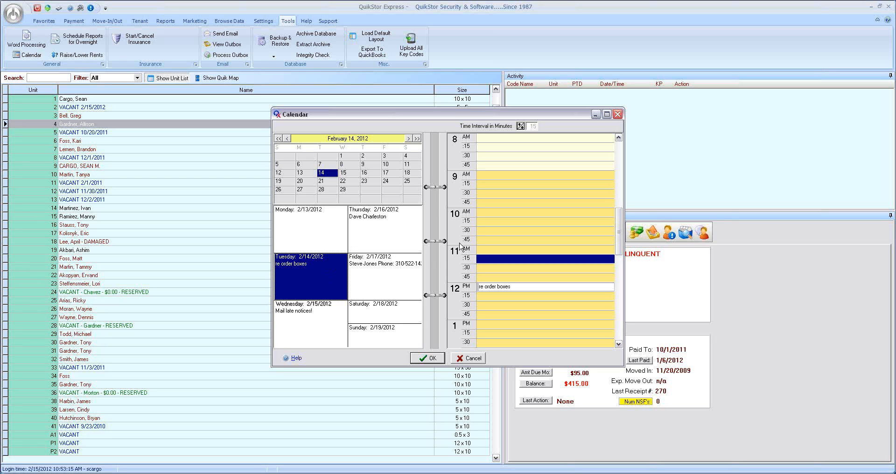
{"action": "left_click", "coordinate": [492, 213]}
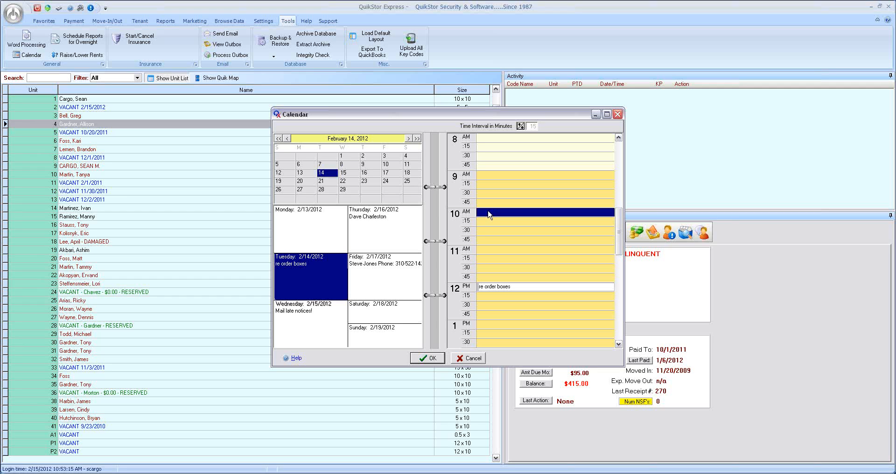
{"action": "double_click", "coordinate": [488, 214]}
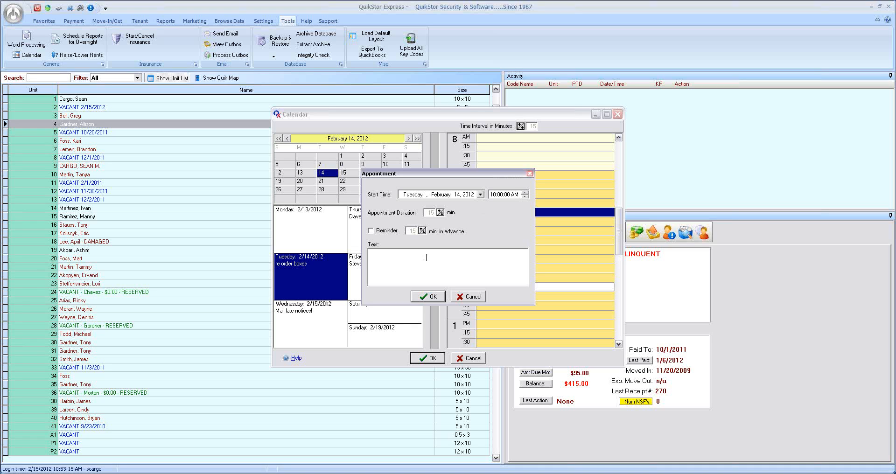
- Enter "Call Delinquents" as the appointment's text, accept the appointment and close the calendar keeping its contents
{"action": "type", "text": "Call Delinquen"}
{"action": "left_click", "coordinate": [433, 297]}
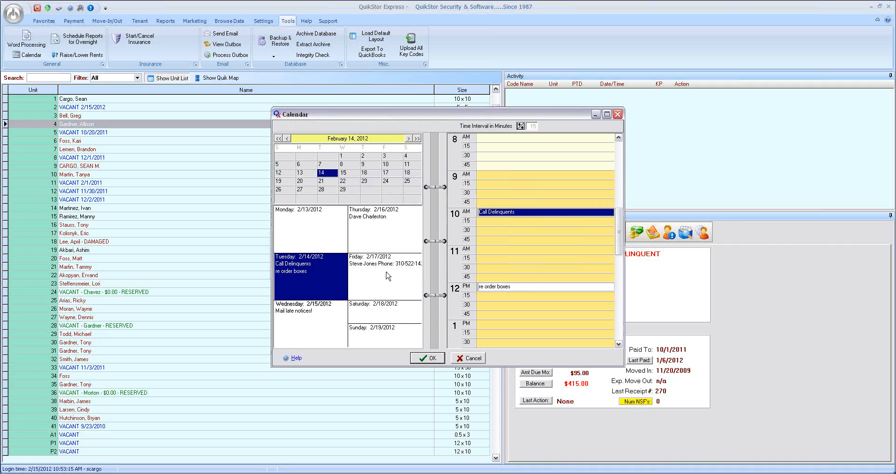
{"action": "left_click", "coordinate": [428, 359]}
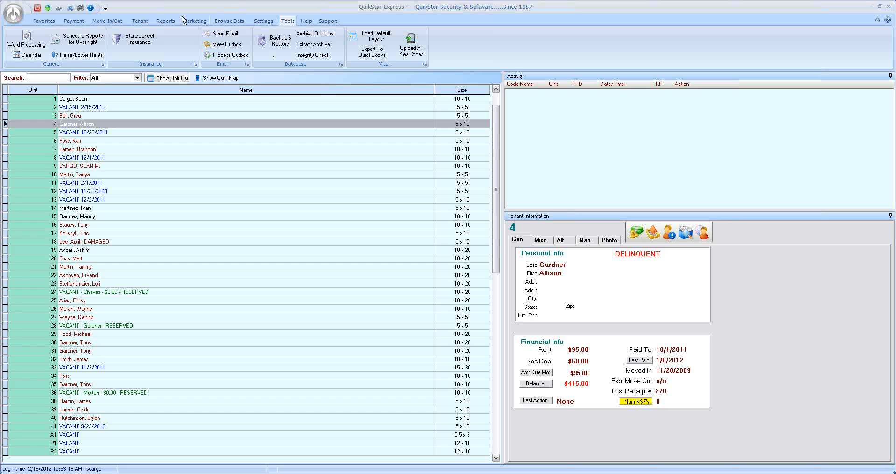
- Preview the daily report for February 14, 2012, close the preview and select unit 7 in the unit list
{"action": "left_click", "coordinate": [165, 21]}
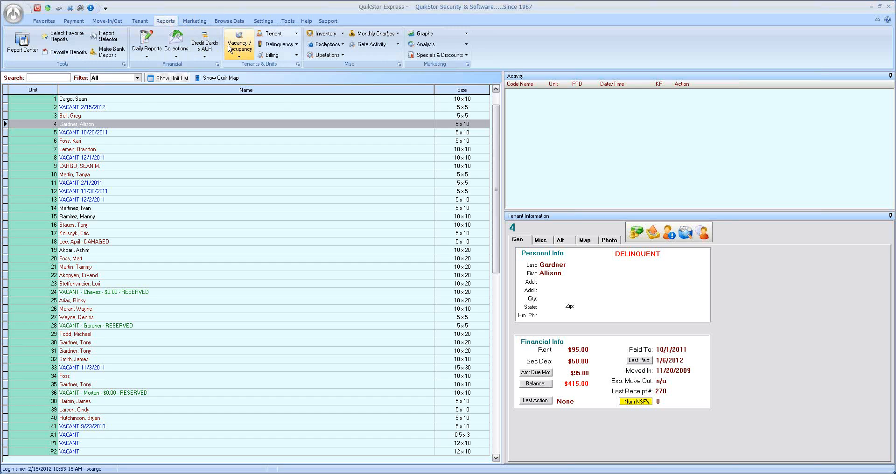
{"action": "left_click", "coordinate": [146, 49]}
{"action": "left_click", "coordinate": [164, 65]}
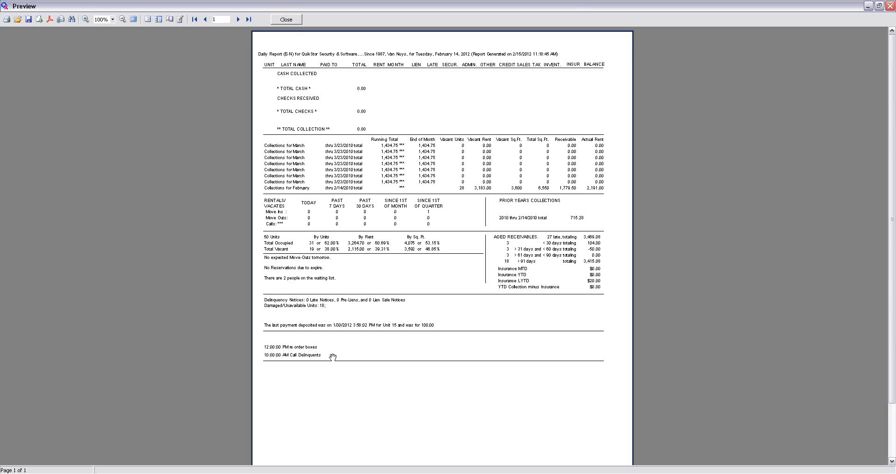
{"action": "left_click", "coordinate": [286, 20]}
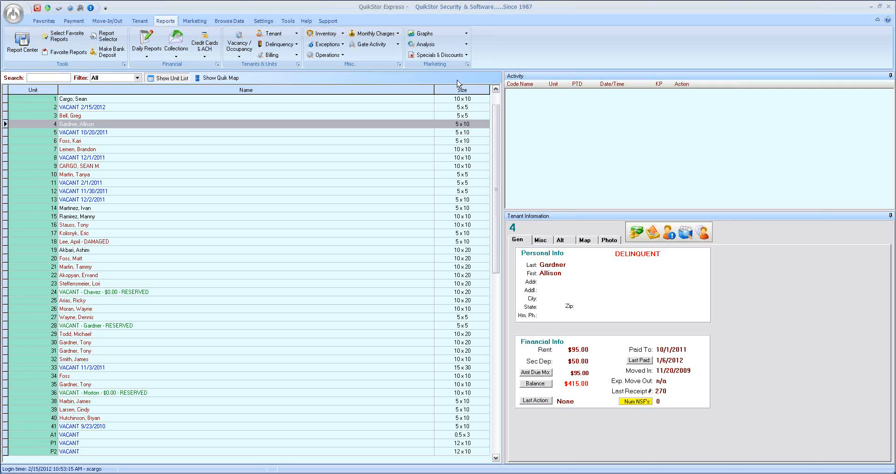
{"action": "left_click", "coordinate": [112, 151]}
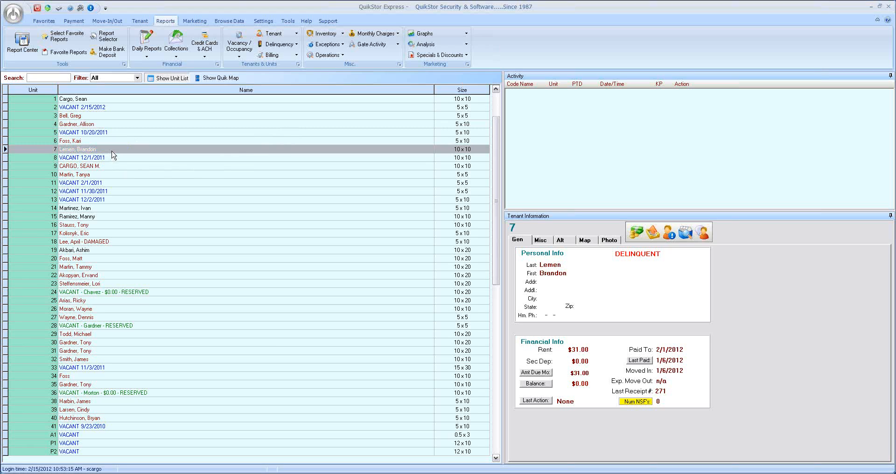